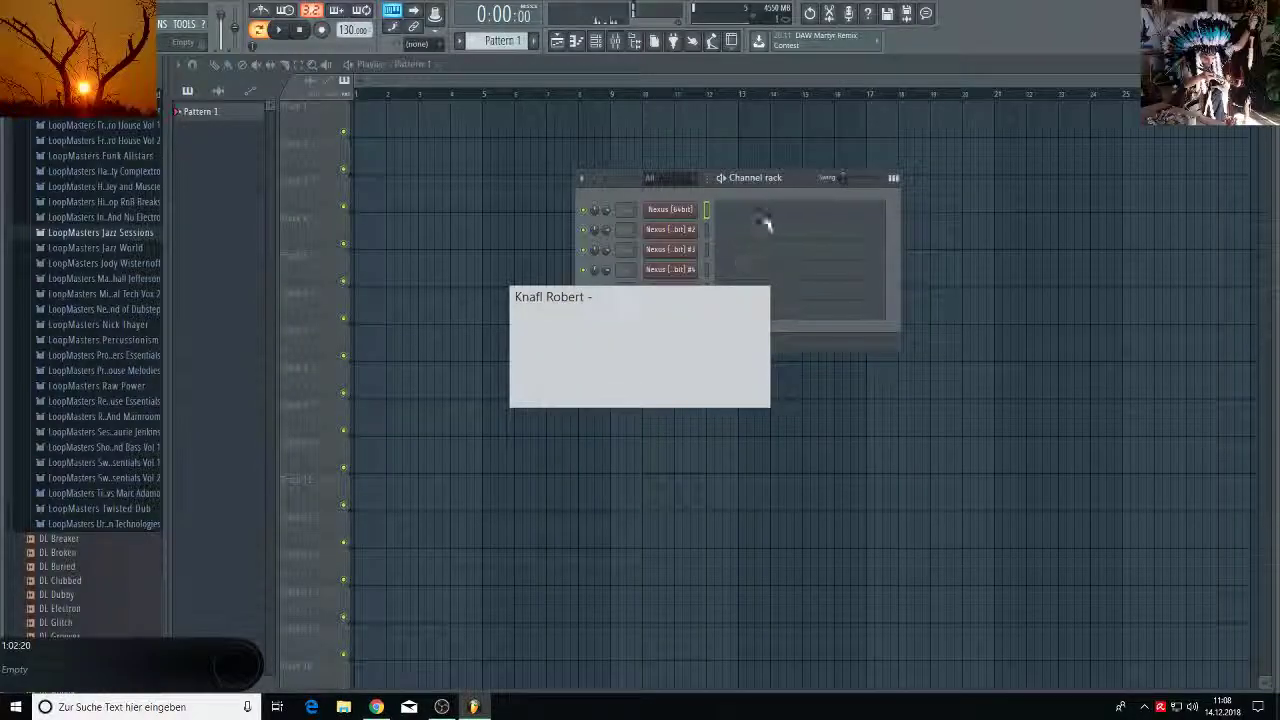
Open the recent project TuffWogg.flp.
key(alt+f)
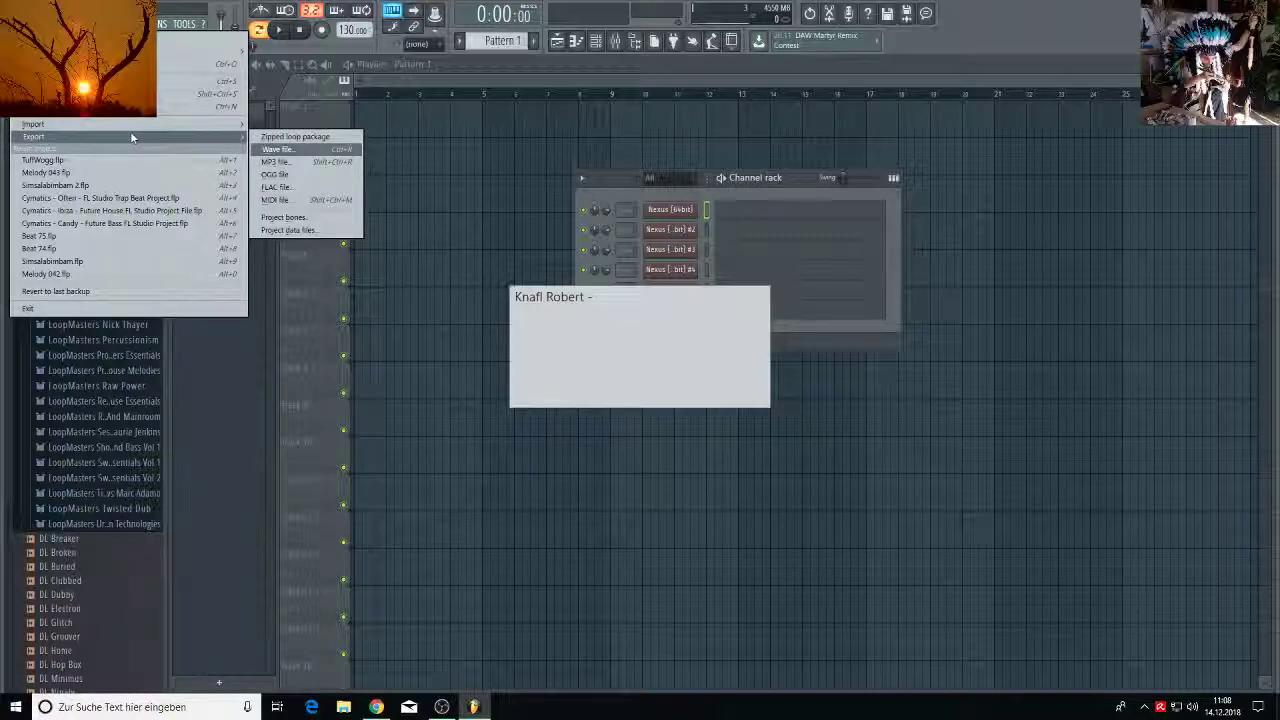
click(66, 163)
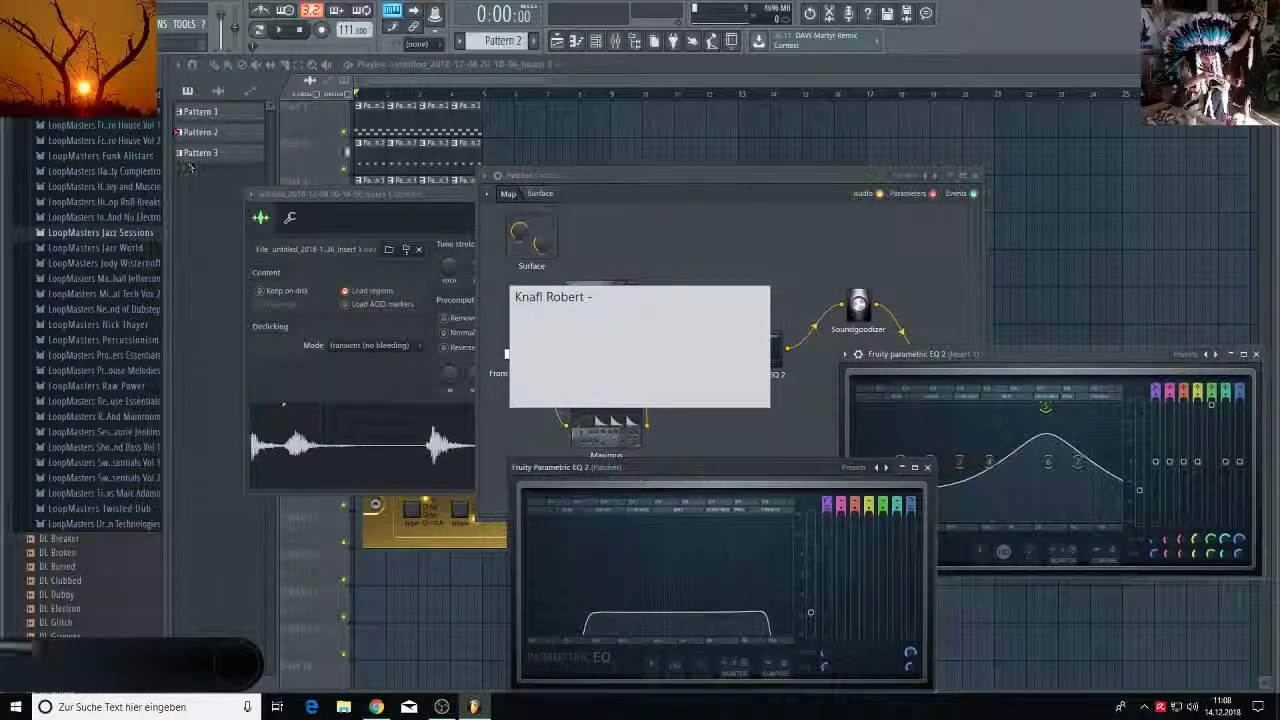
Delete the Pattern 2 and Pattern 3 clips from the playlist, keeping only the Pattern 1 clips.
click(461, 82)
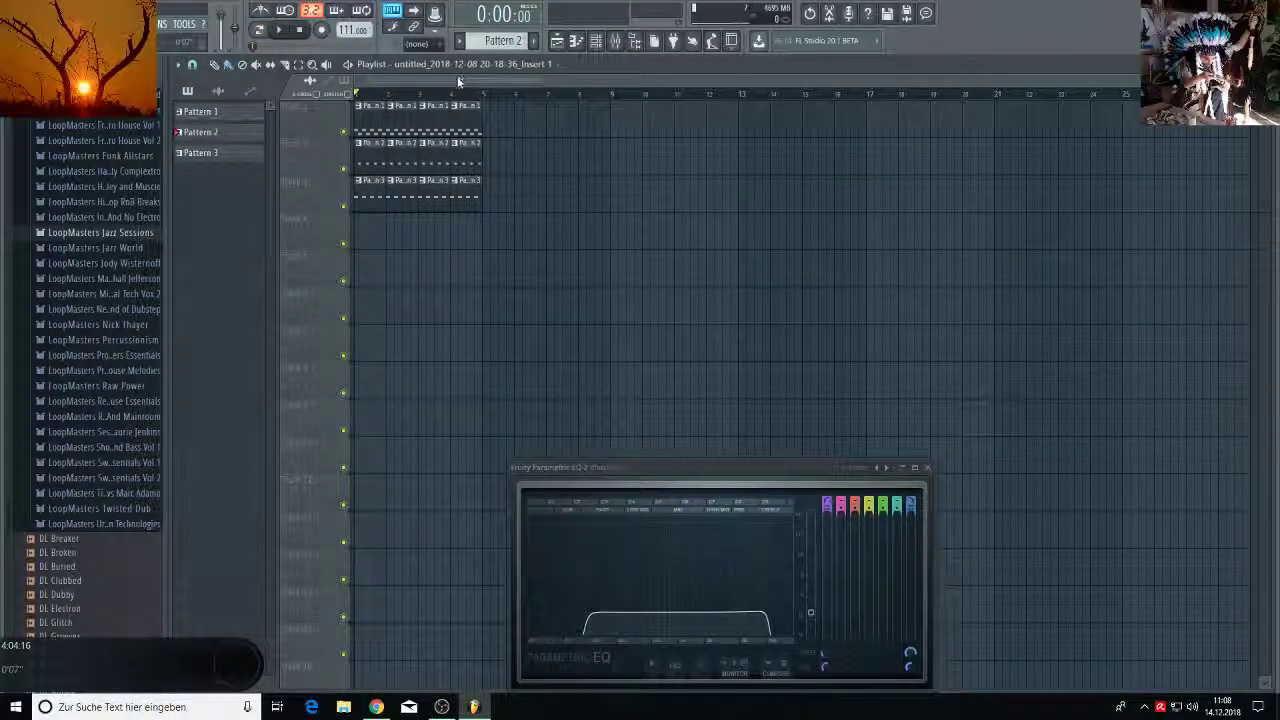
right_click(466, 152)
drag(479, 179, 539, 146)
Open the sliced sample channel's Pattern 1 notes in the piano roll and start playback.
click(598, 42)
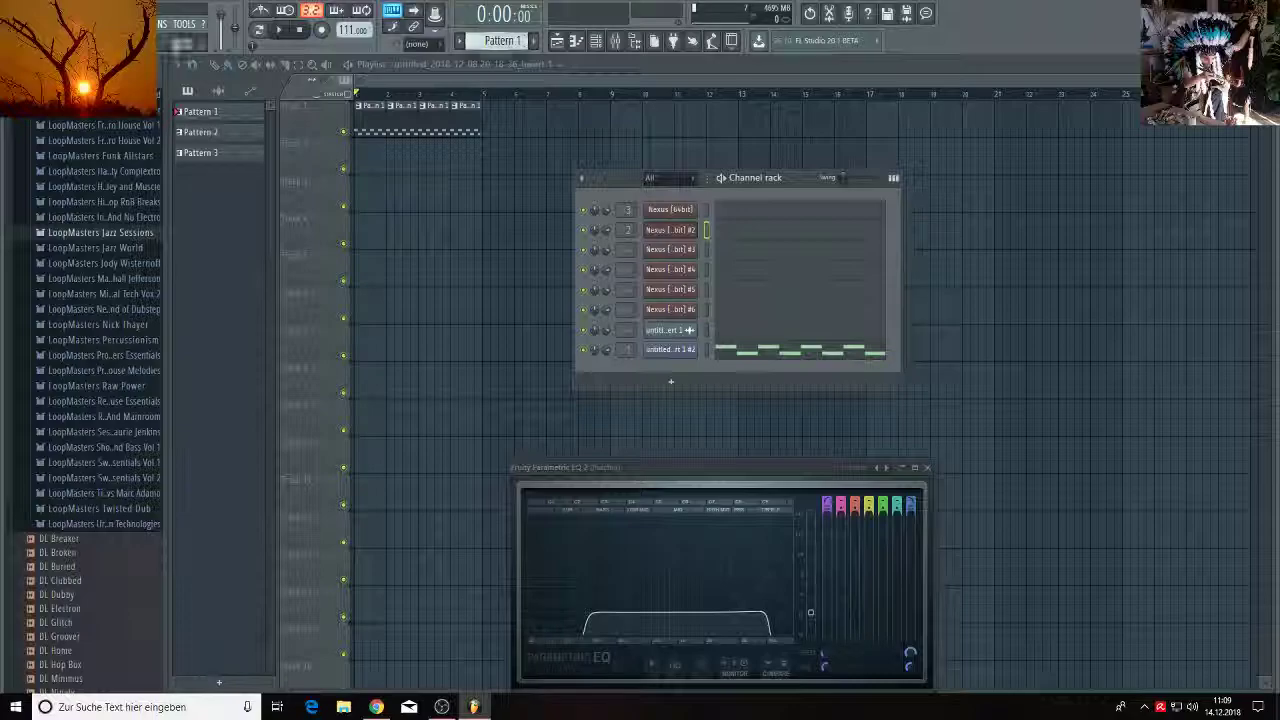
click(777, 357)
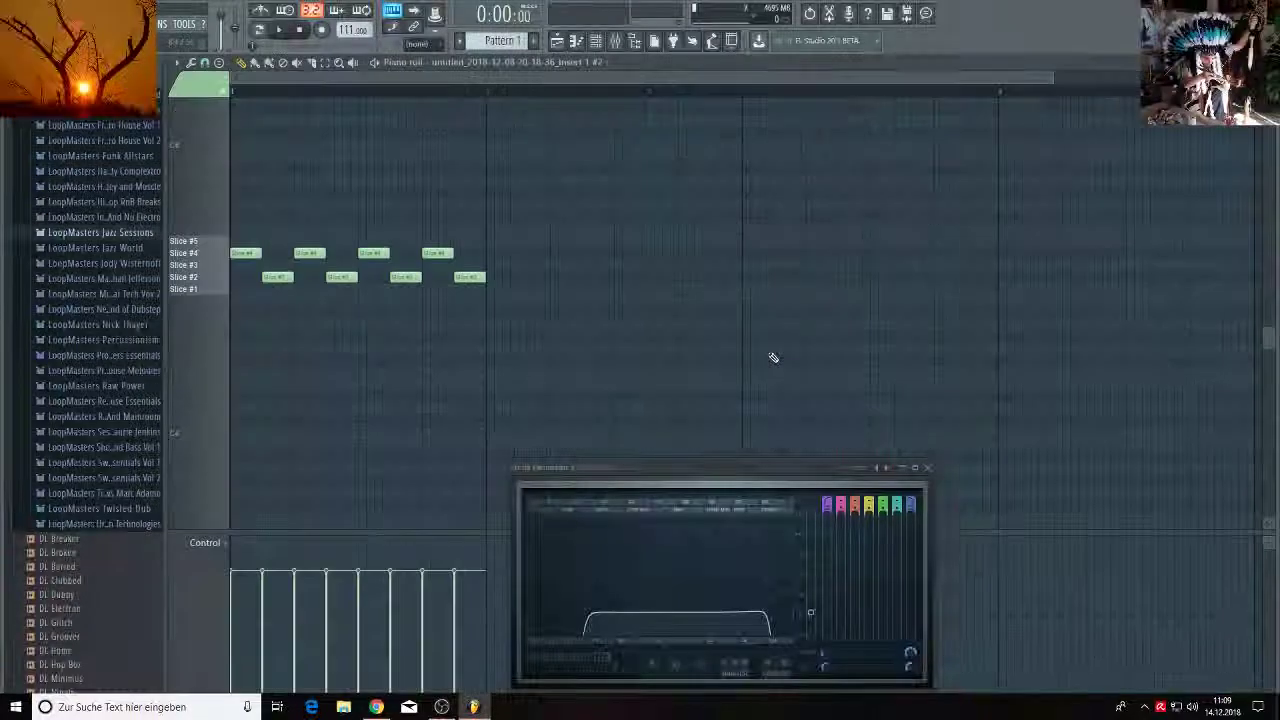
click(277, 31)
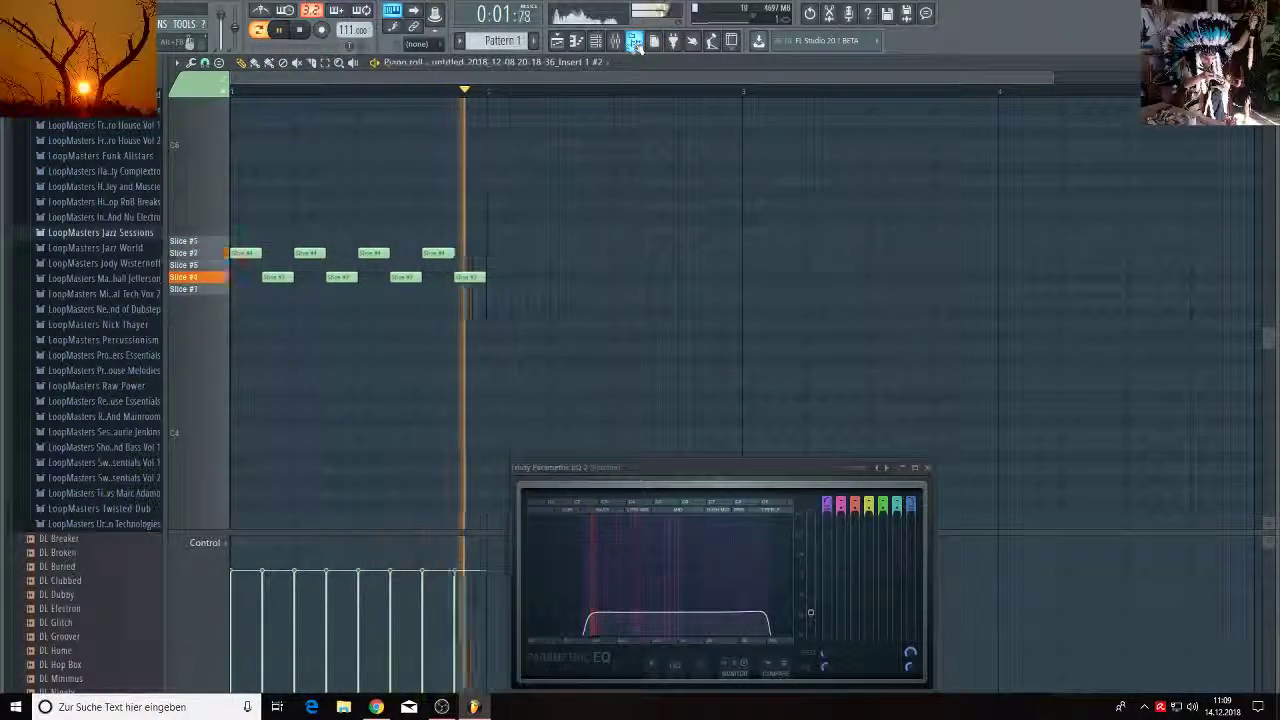
Load ZGameEditor Visualizer into the last effect slot of the mixer's Master track.
click(633, 41)
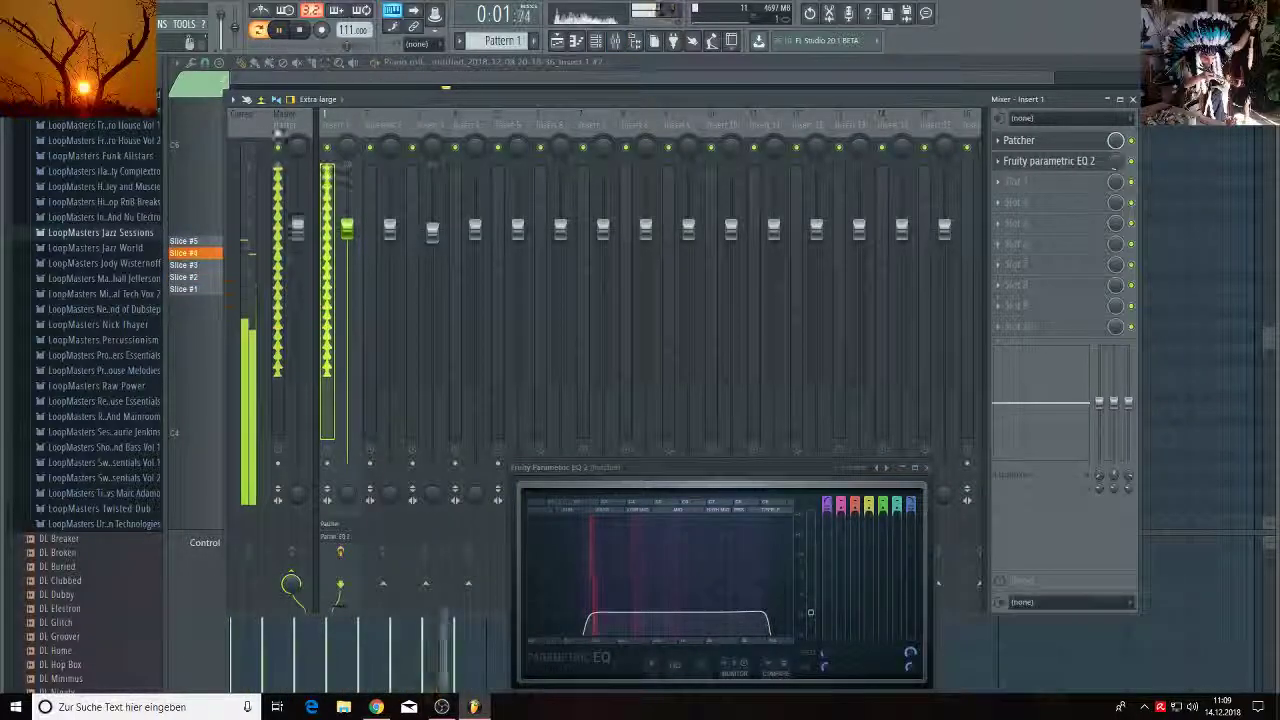
click(284, 300)
click(1008, 342)
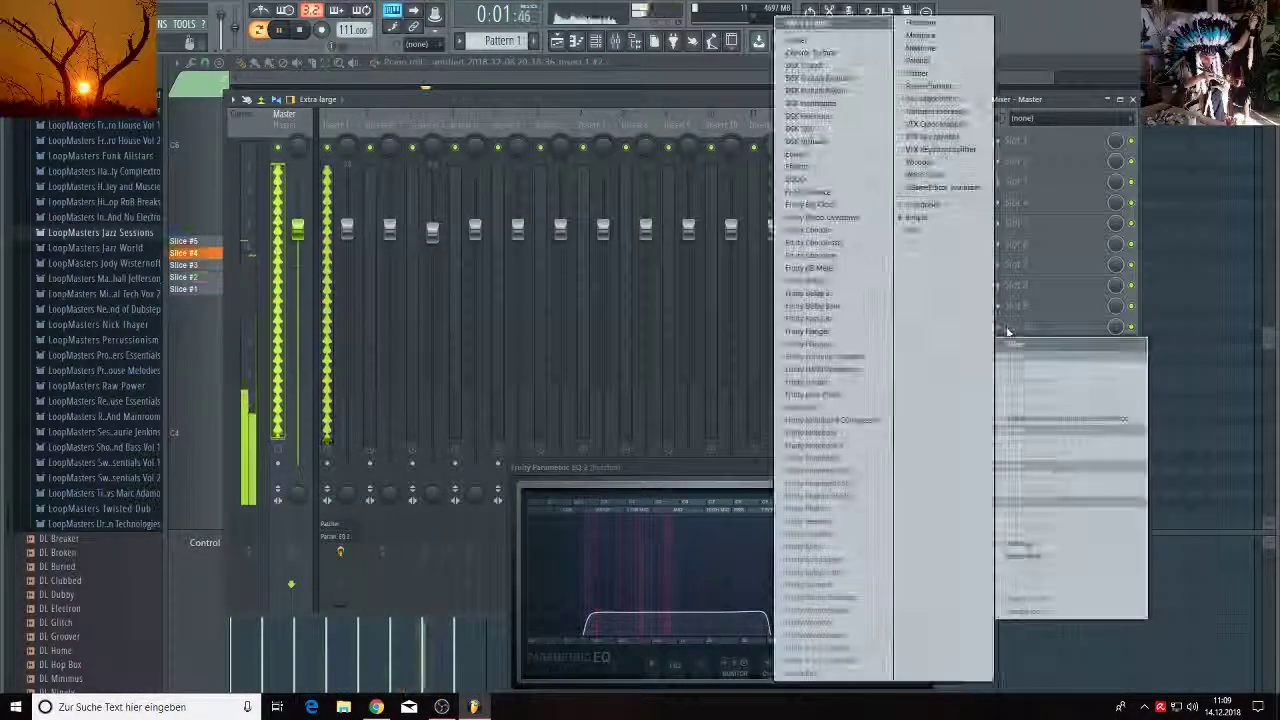
click(926, 188)
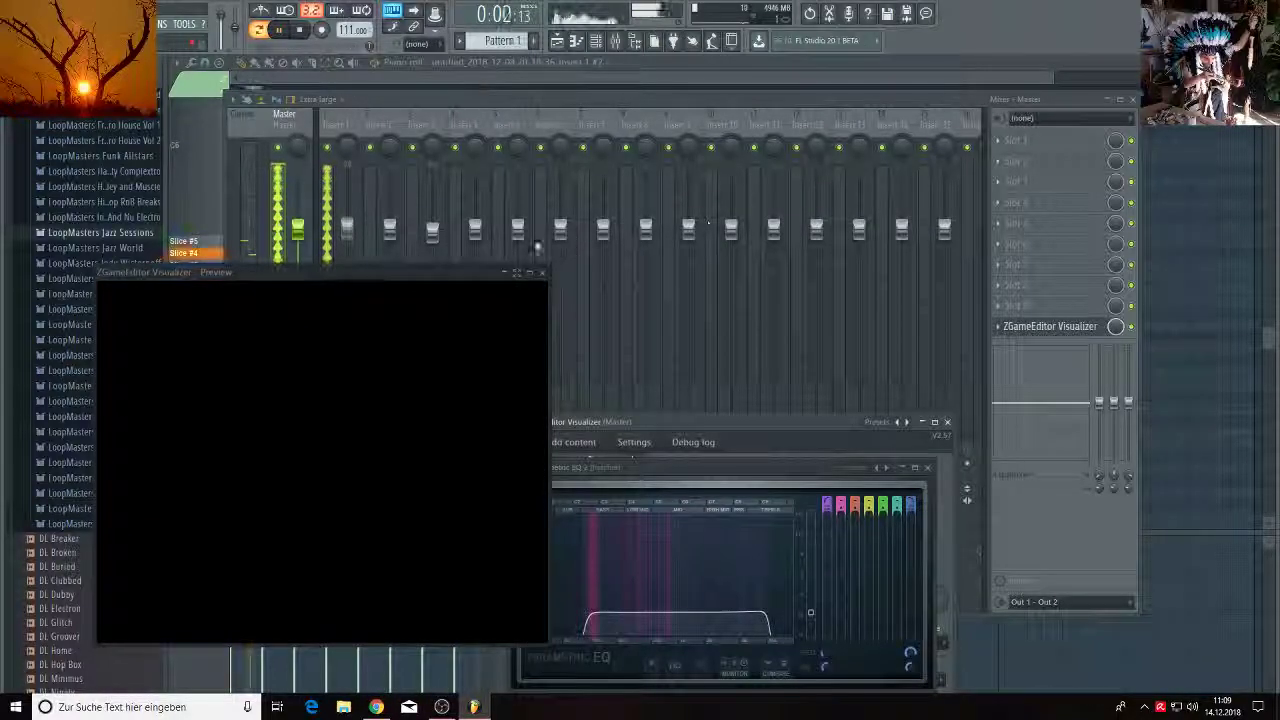
Arrange the ZGameEditor Visualizer preview and settings windows side by side over the mixer.
drag(374, 279, 518, 213)
click(1055, 328)
click(1055, 328)
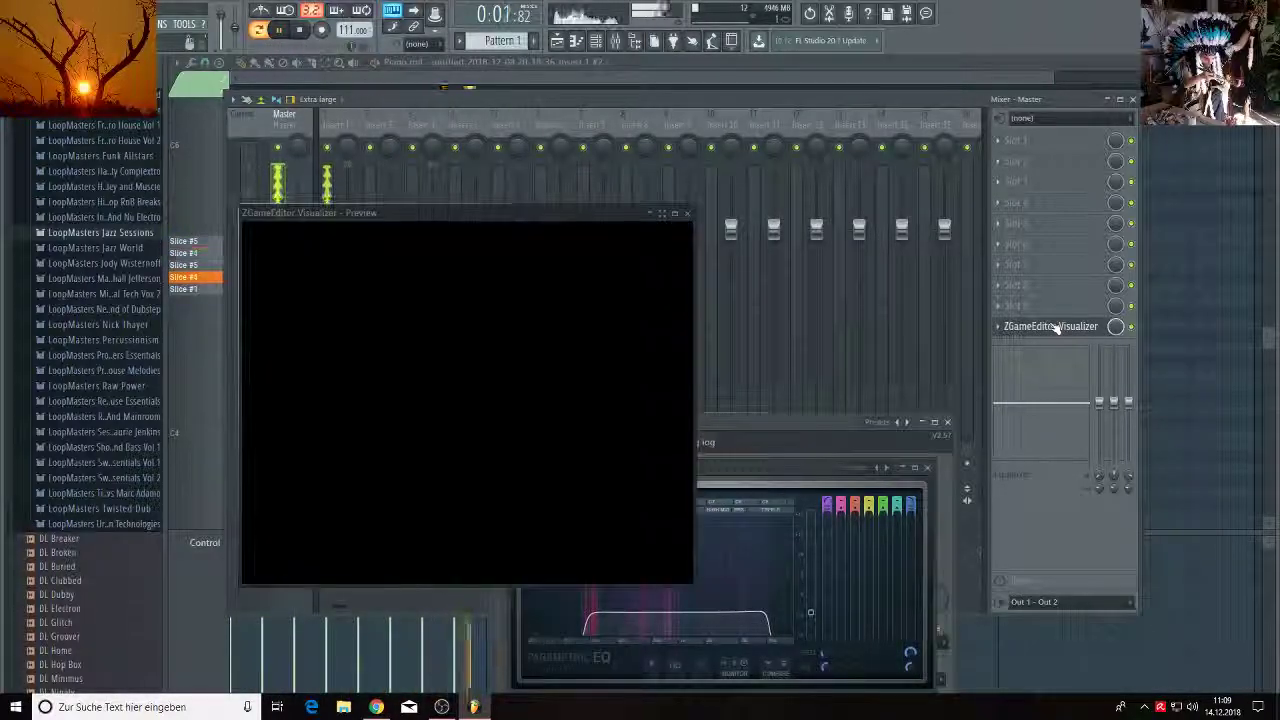
drag(826, 424, 1030, 200)
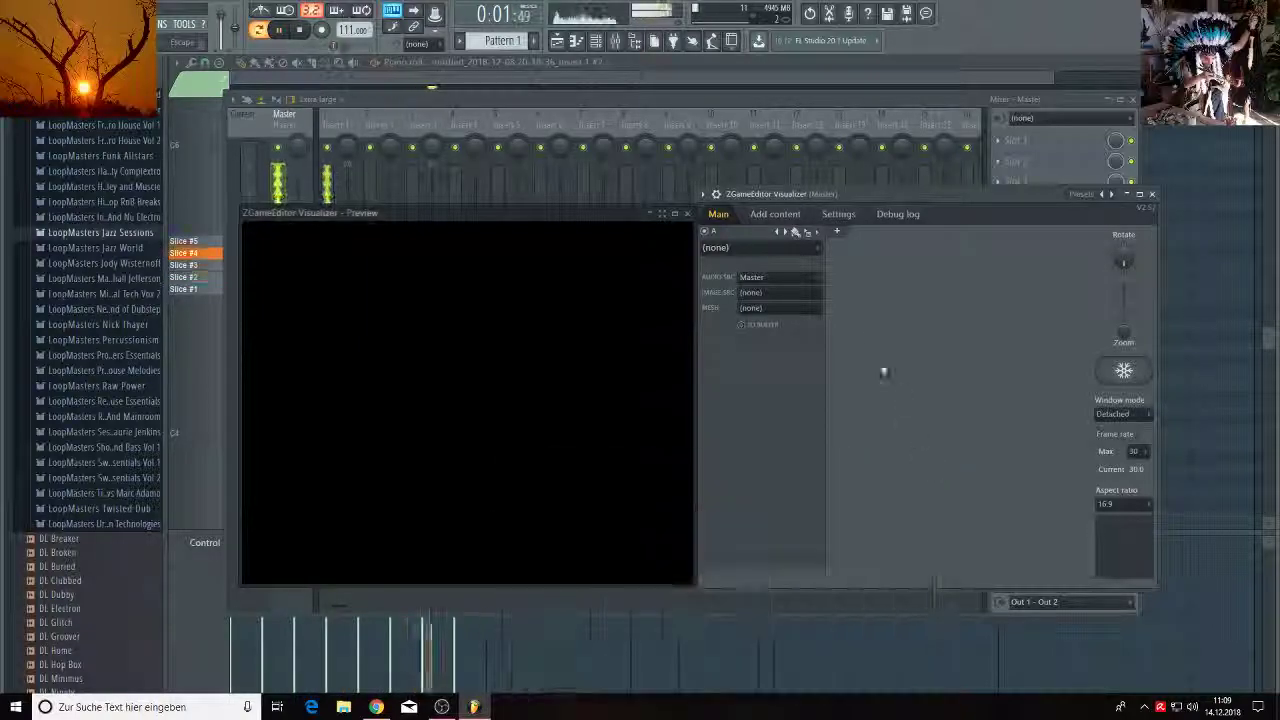
Add the Mixer window as visualizer image content with capture width and height at 100%.
click(775, 214)
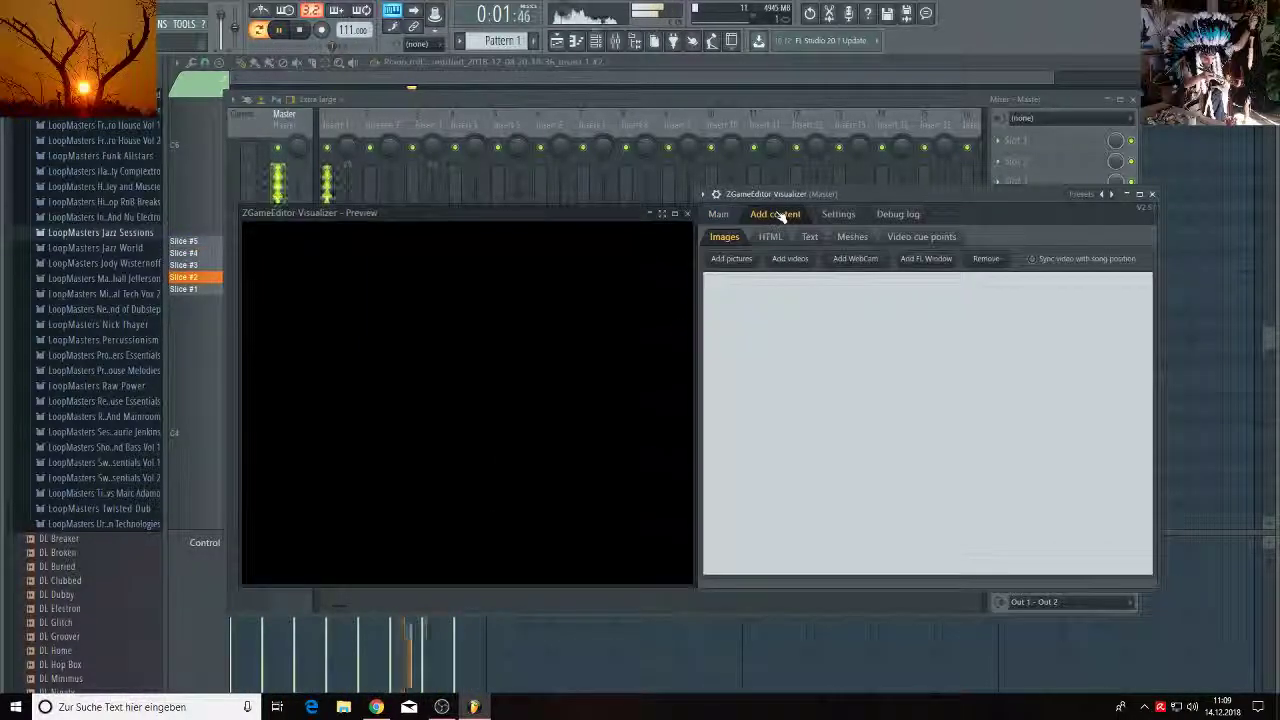
click(930, 259)
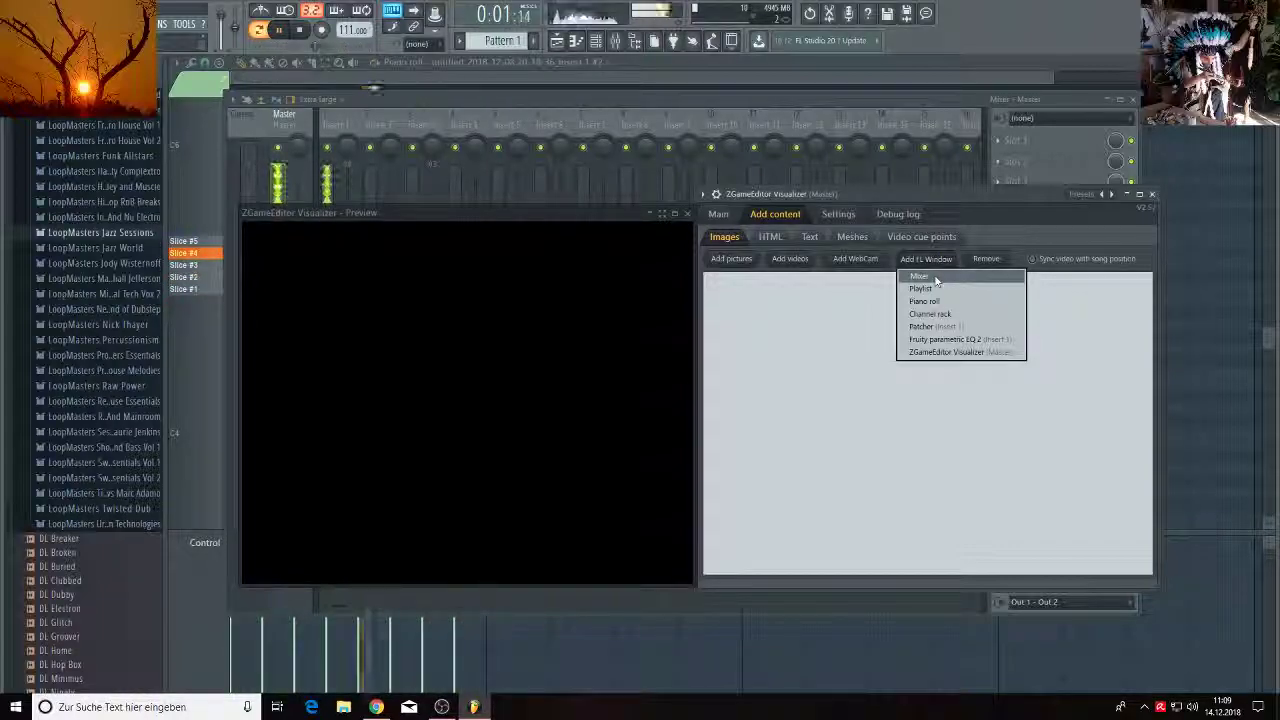
click(936, 281)
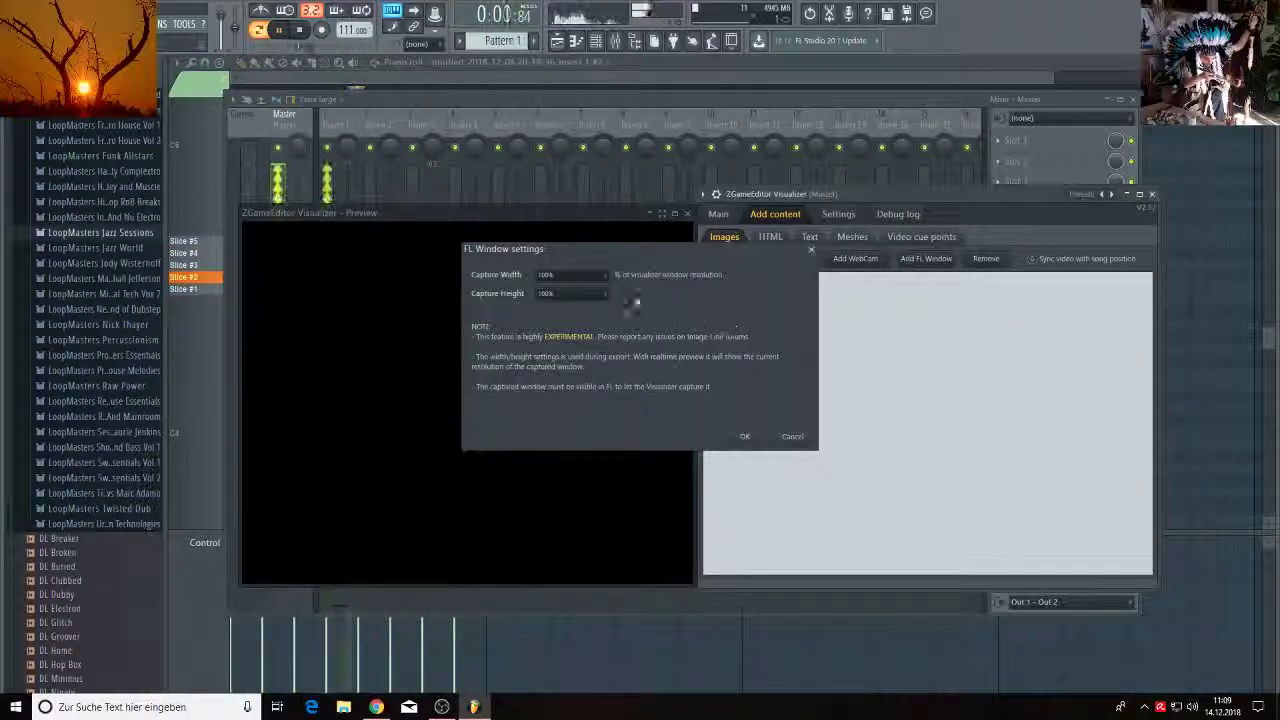
click(745, 437)
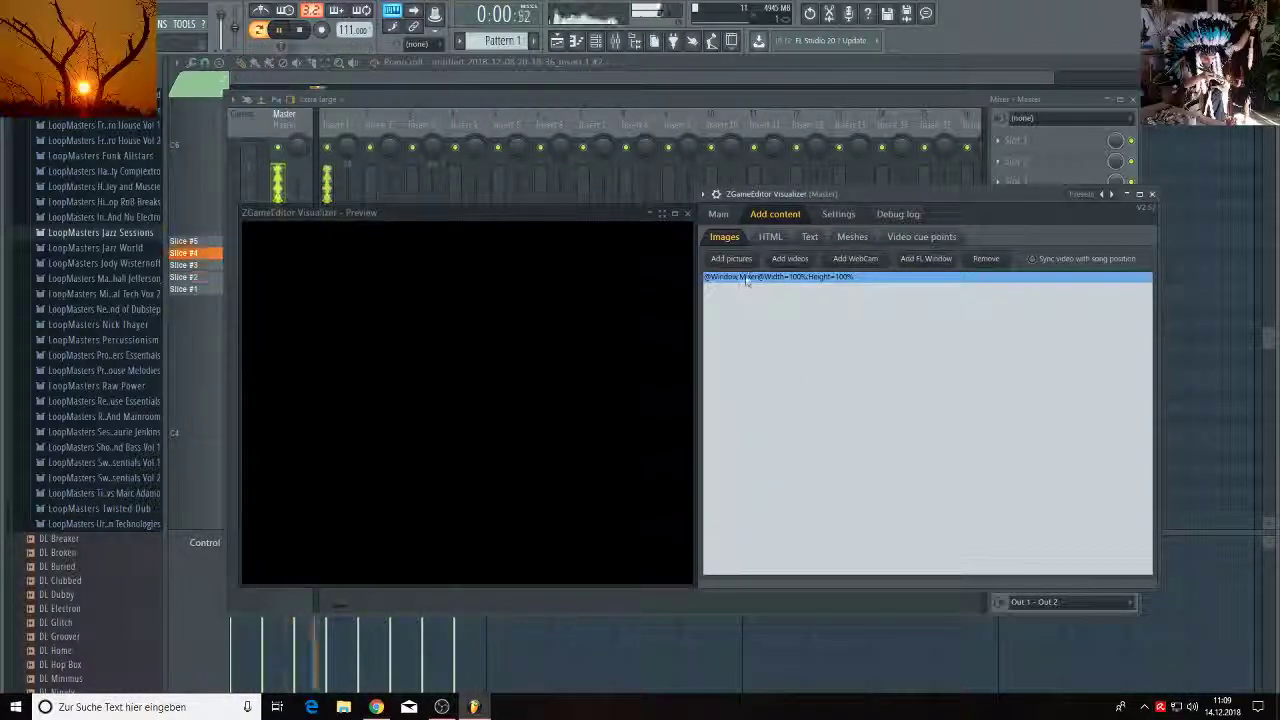
Set visualizer layer A to ImageWall with the Mixer capture as image source and Repeat X and Repeat Y at maximum.
click(719, 216)
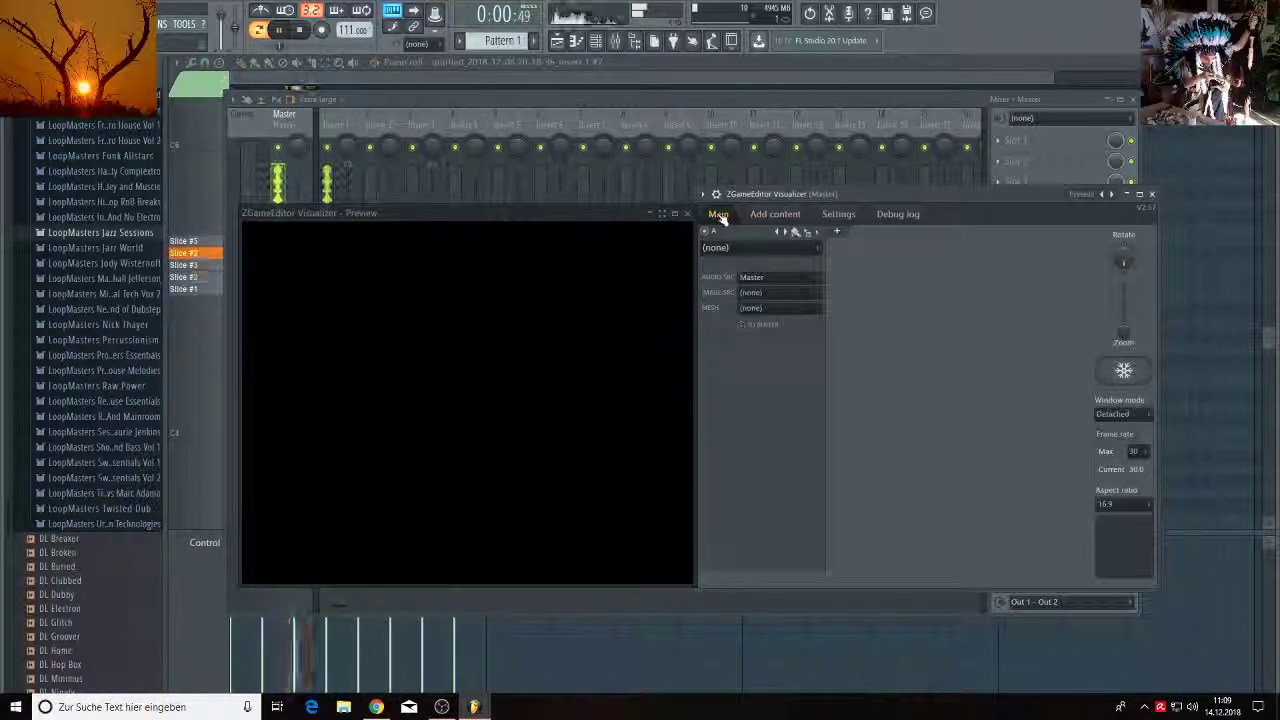
click(763, 251)
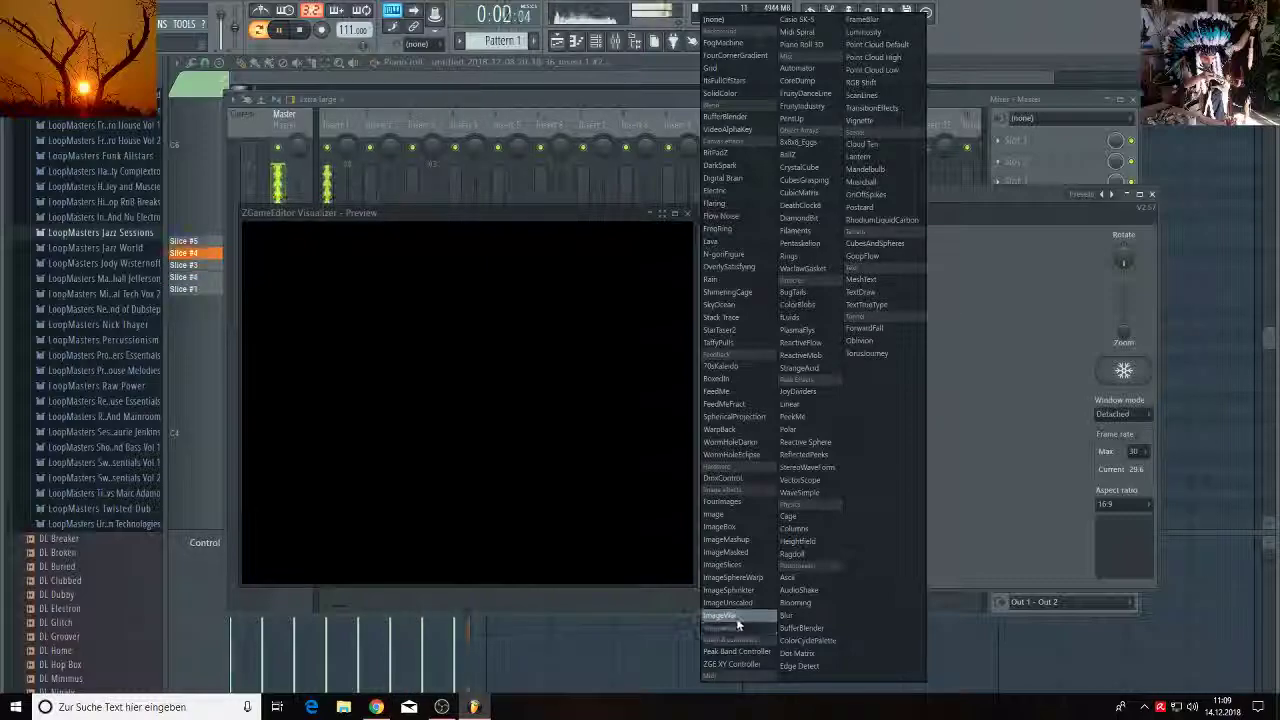
click(736, 617)
click(772, 292)
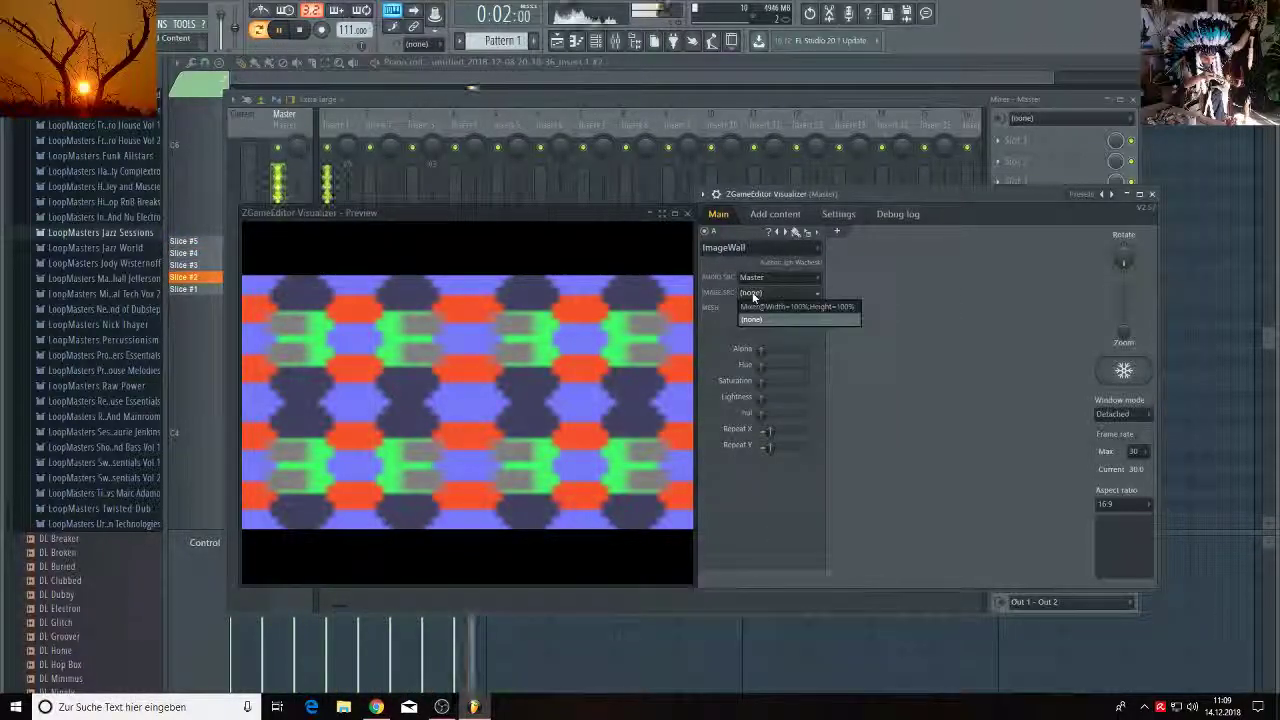
click(769, 309)
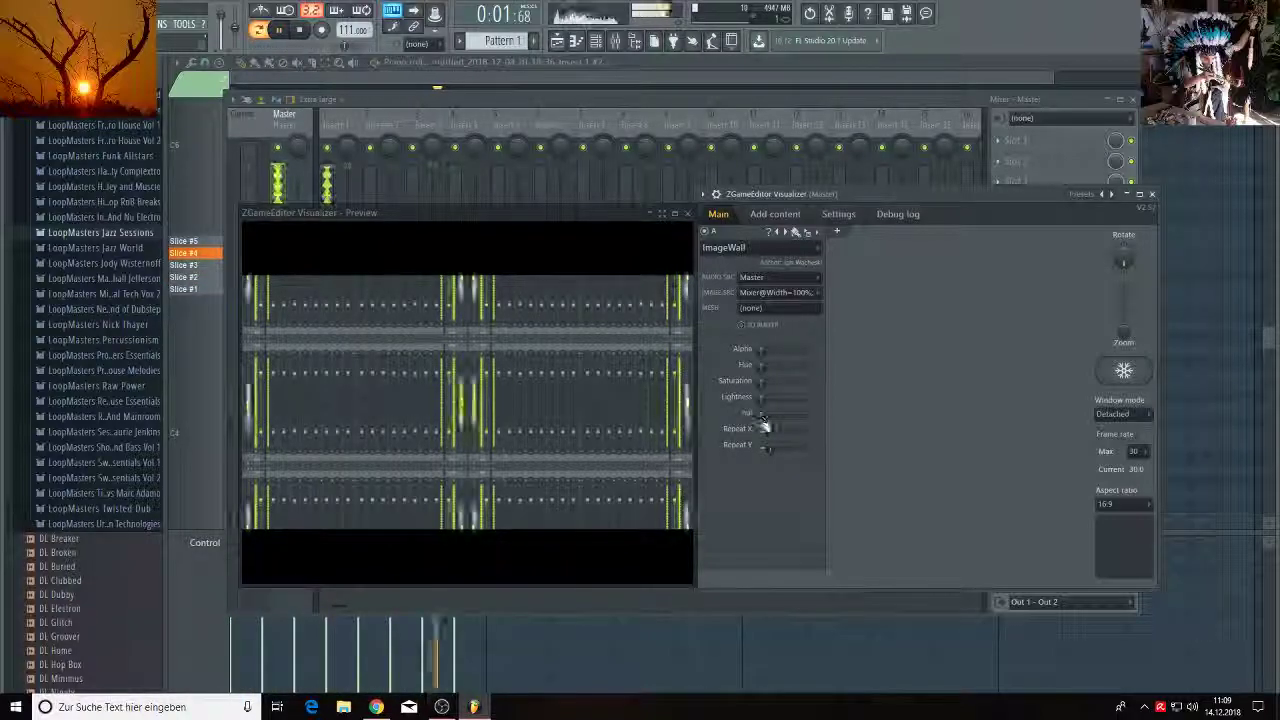
drag(768, 431, 808, 447)
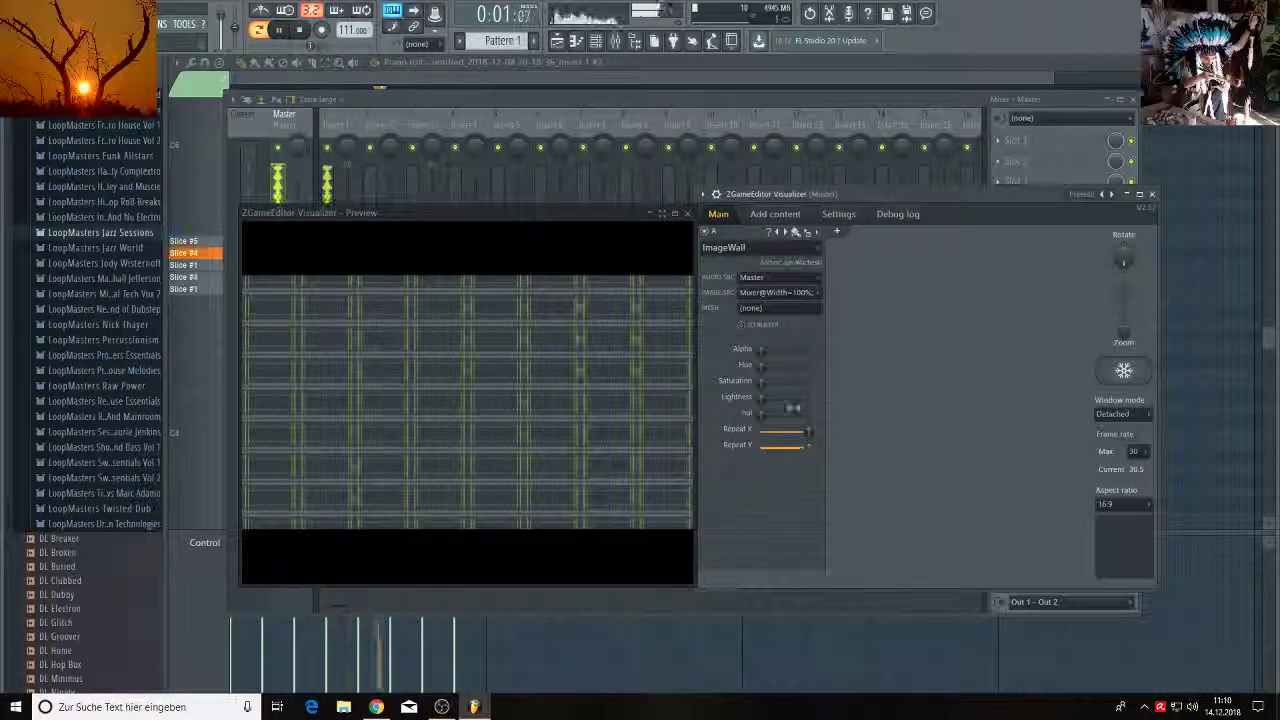
Add layer B with the 70sKaleido effect and use the Mixer capture as its image source.
click(837, 231)
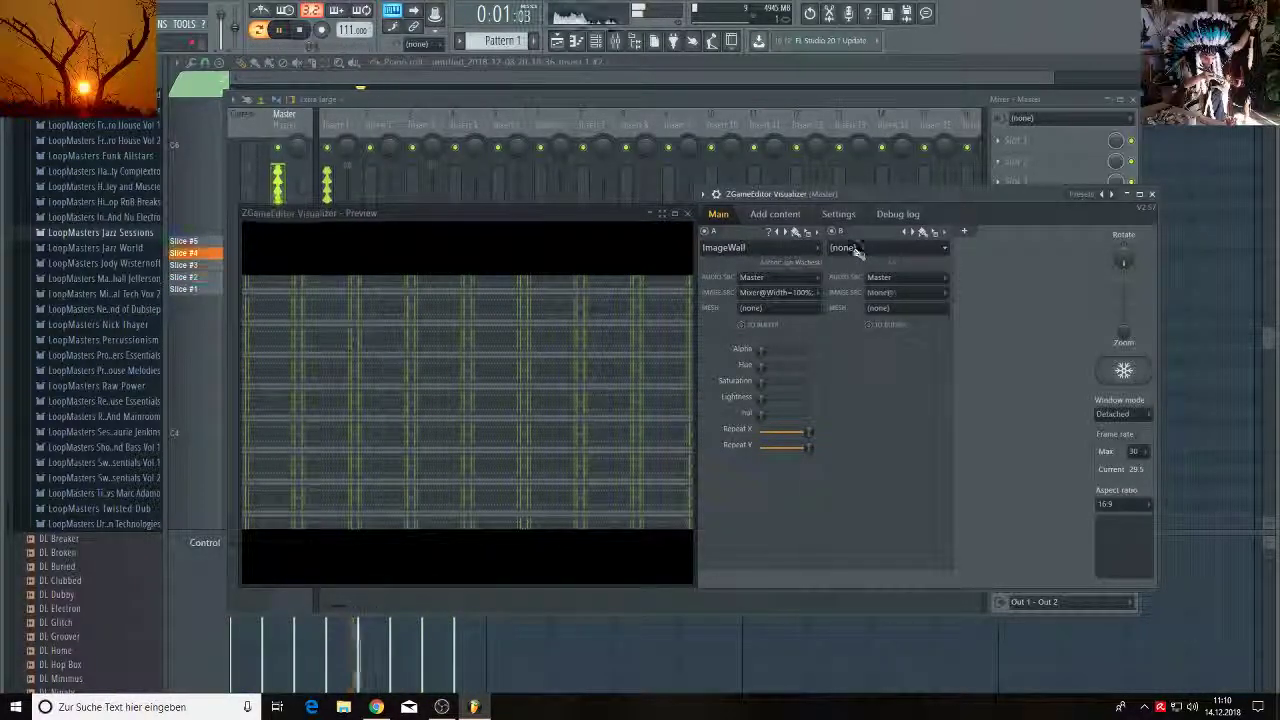
click(855, 252)
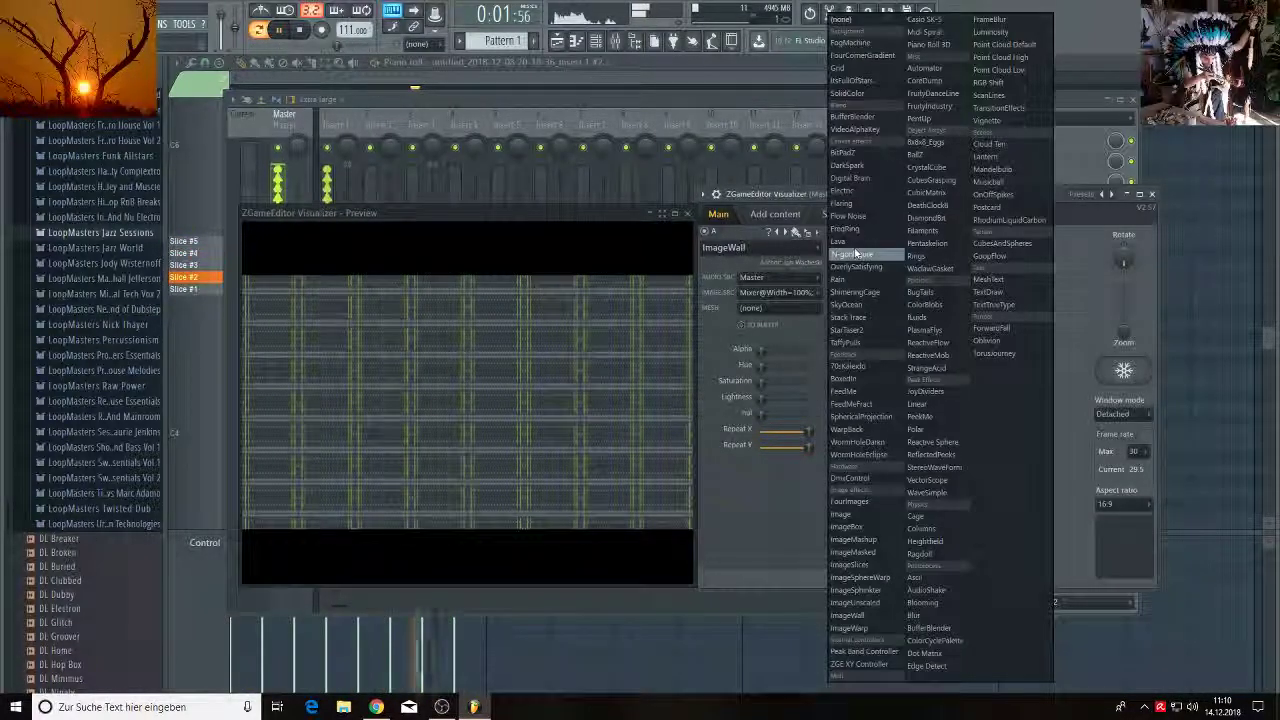
click(860, 366)
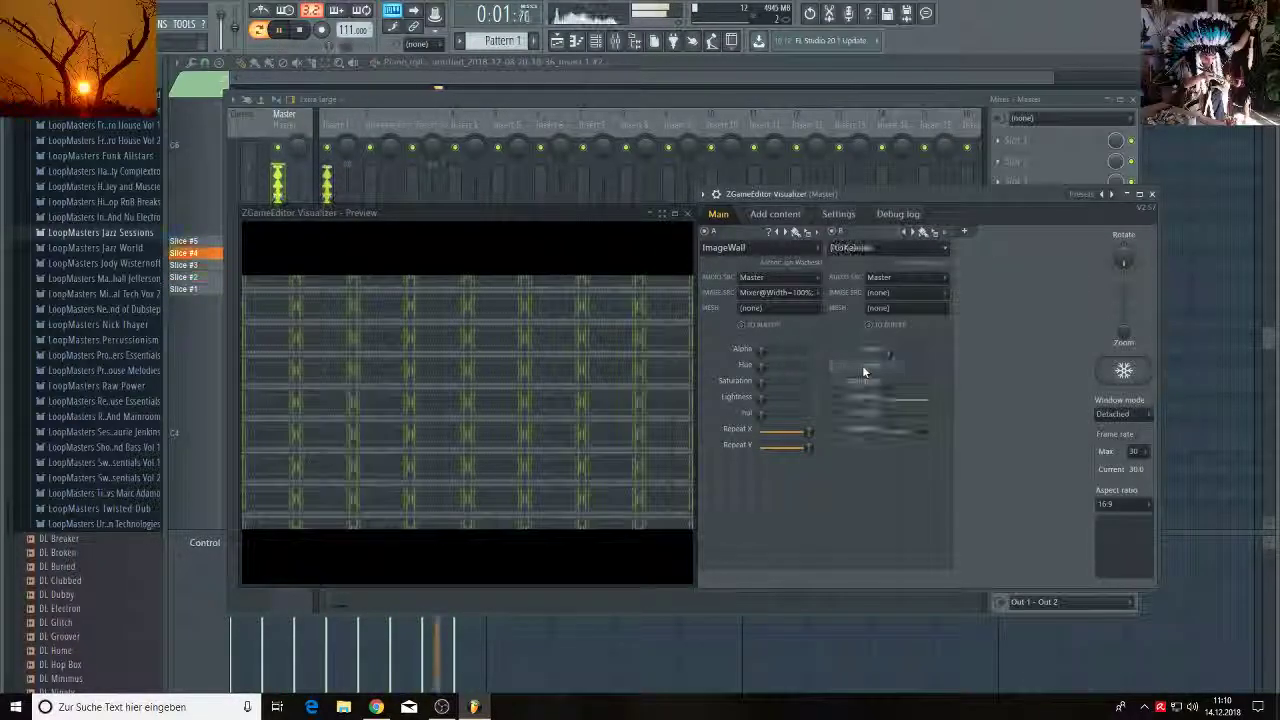
click(884, 296)
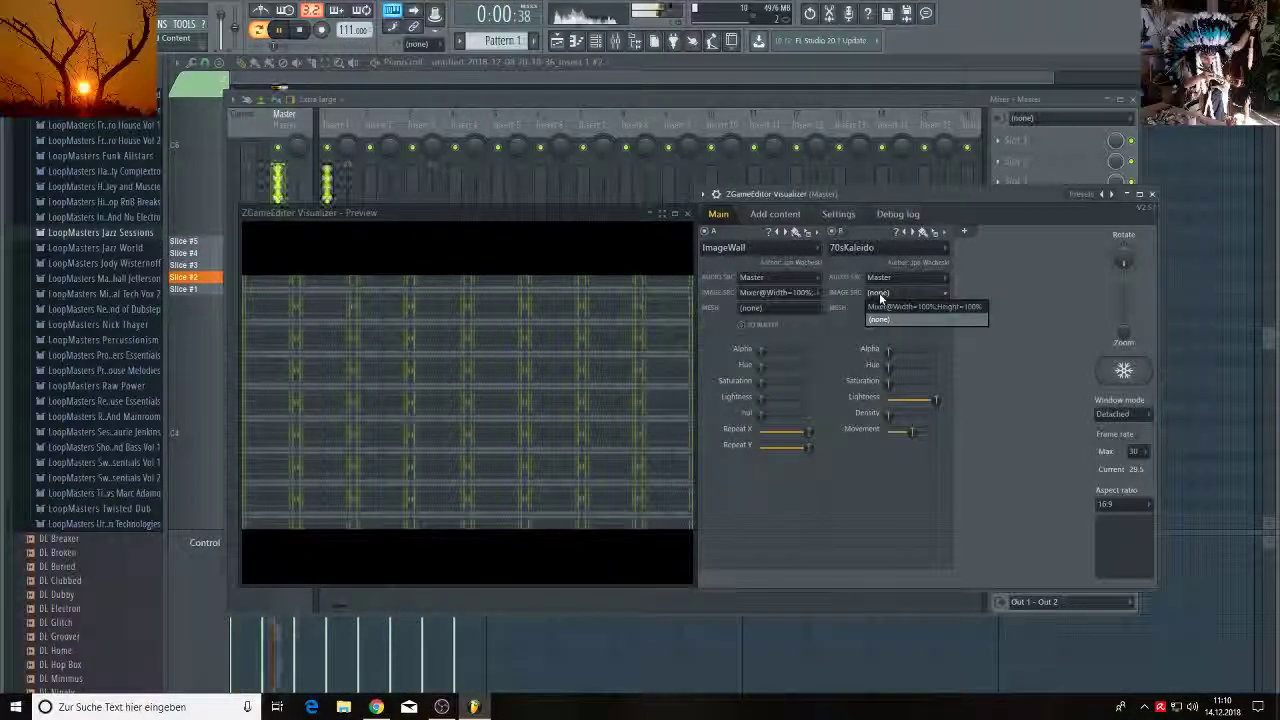
click(884, 303)
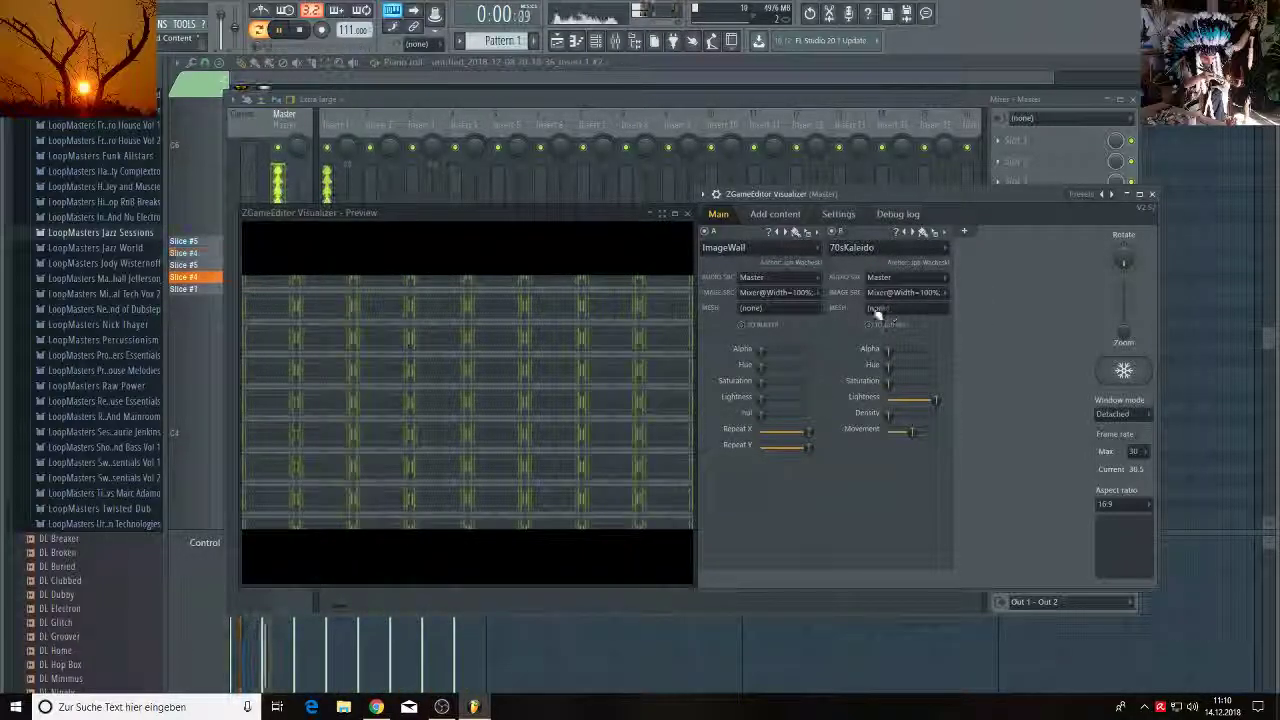
Disable layer A and raise Density and Movement of layer B's 70sKaleido effect to maximum.
click(706, 232)
click(708, 233)
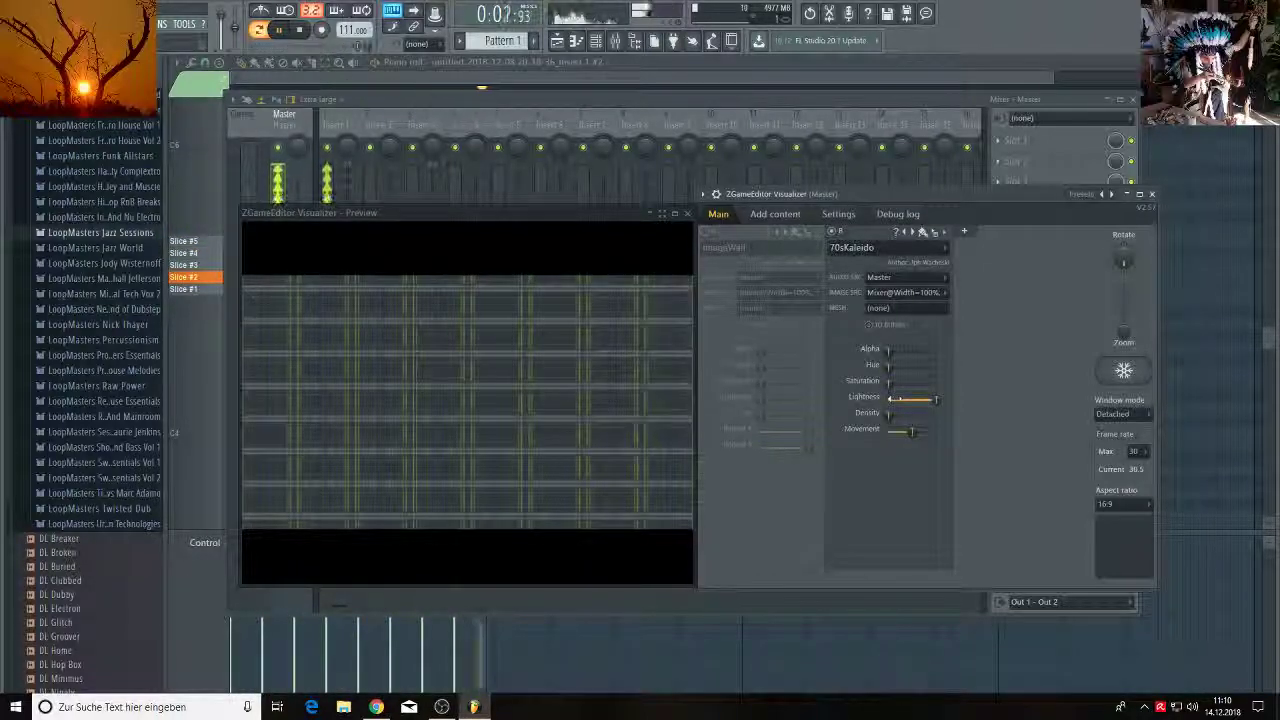
drag(900, 418, 937, 431)
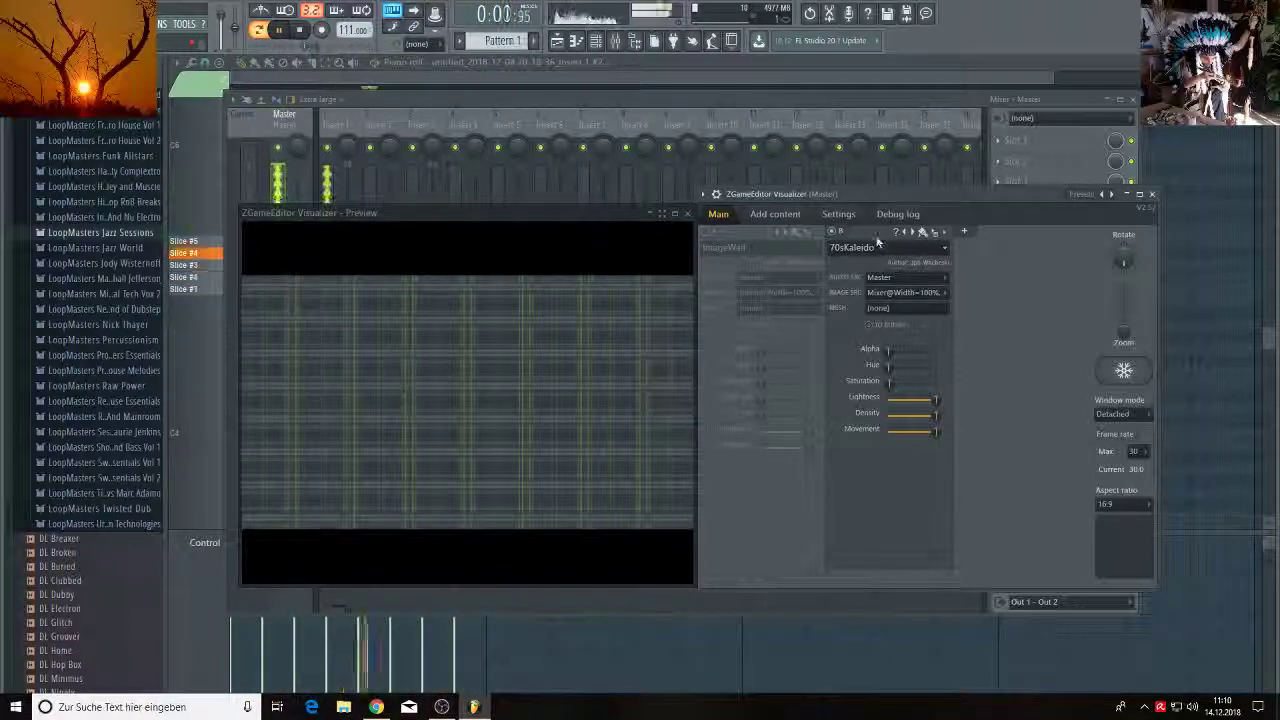
Switch layer B to the BoxedIn effect with Pannel Size raised to about a third, and re-enable layer A.
click(918, 232)
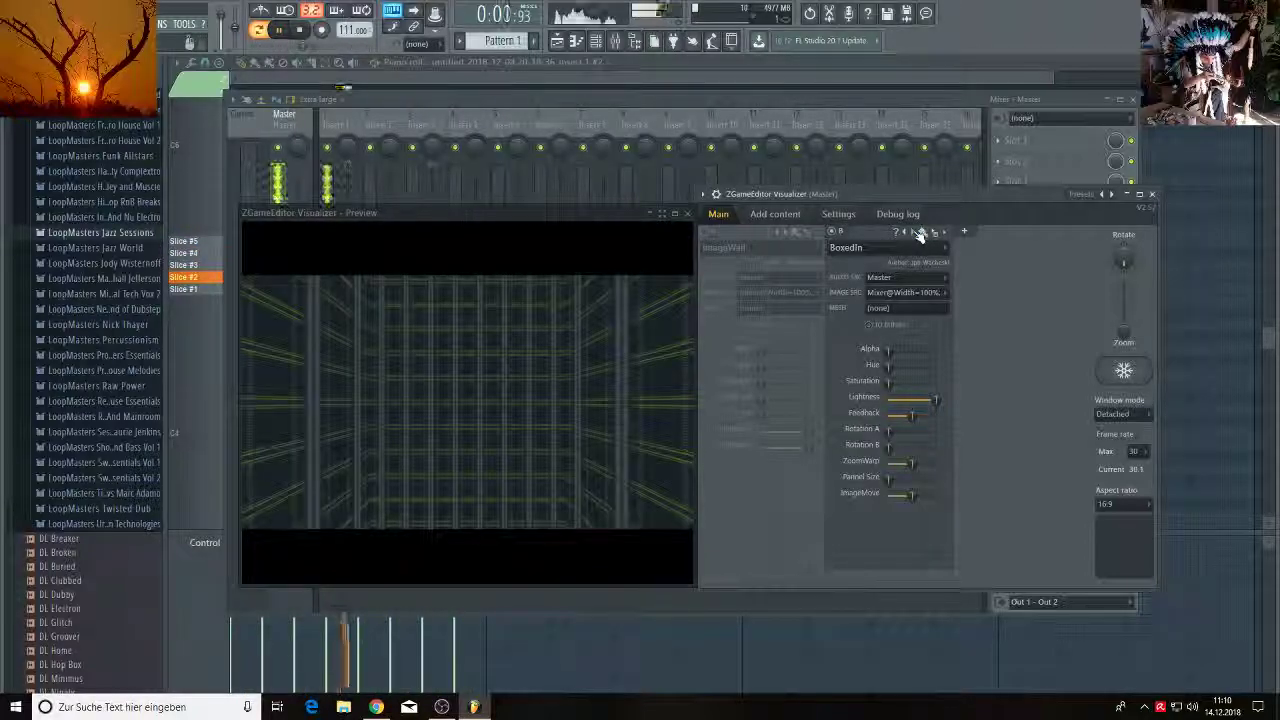
drag(889, 477, 903, 477)
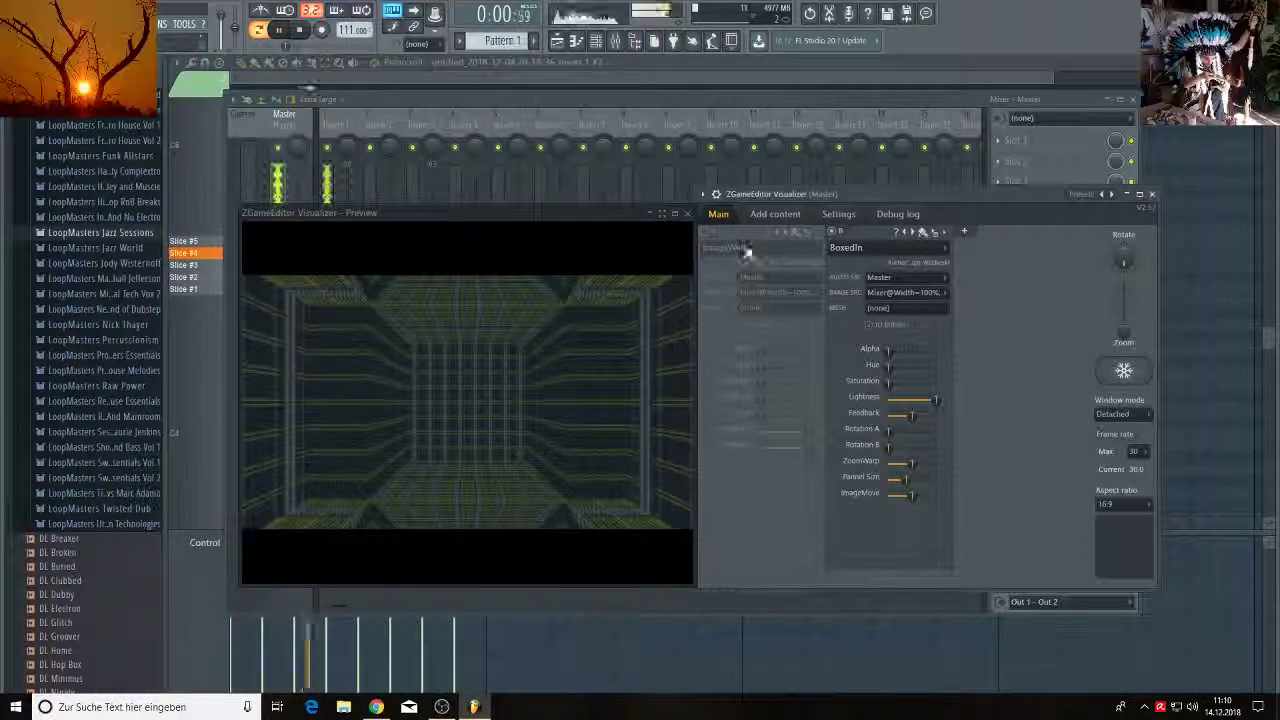
click(705, 232)
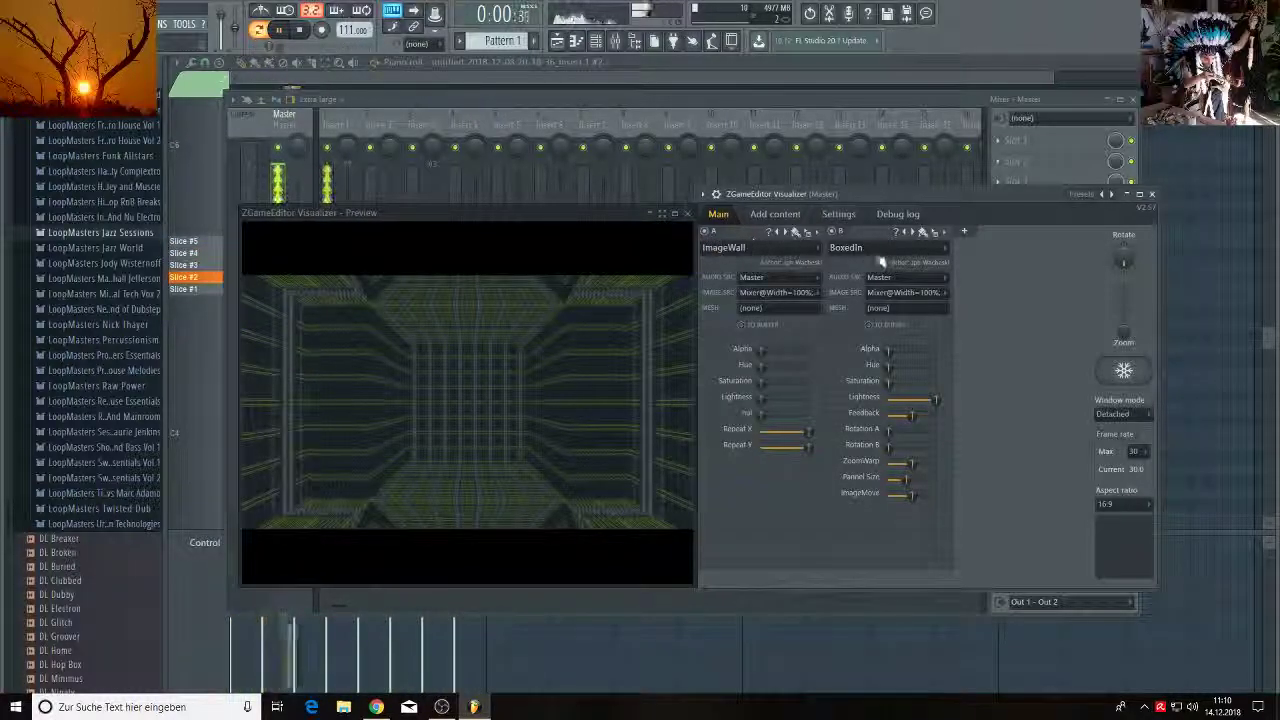
Adjust layer B's BoxedIn effect: Rotation B to about a quarter, ZoomWarp and Pannel Size to minimum, ImageMove to maximum.
mouse_move(890, 350)
mouse_down()
mouse_move(926, 350)
mouse_move(891, 351)
mouse_up()
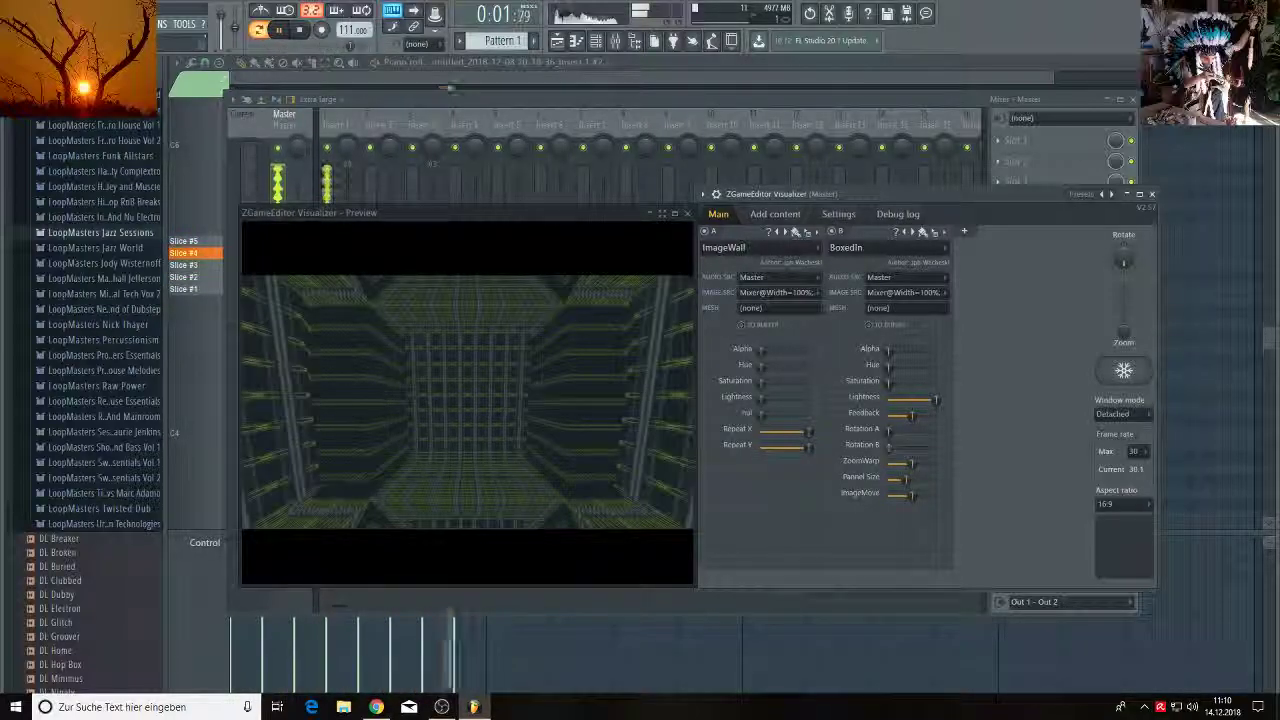
drag(891, 447, 901, 447)
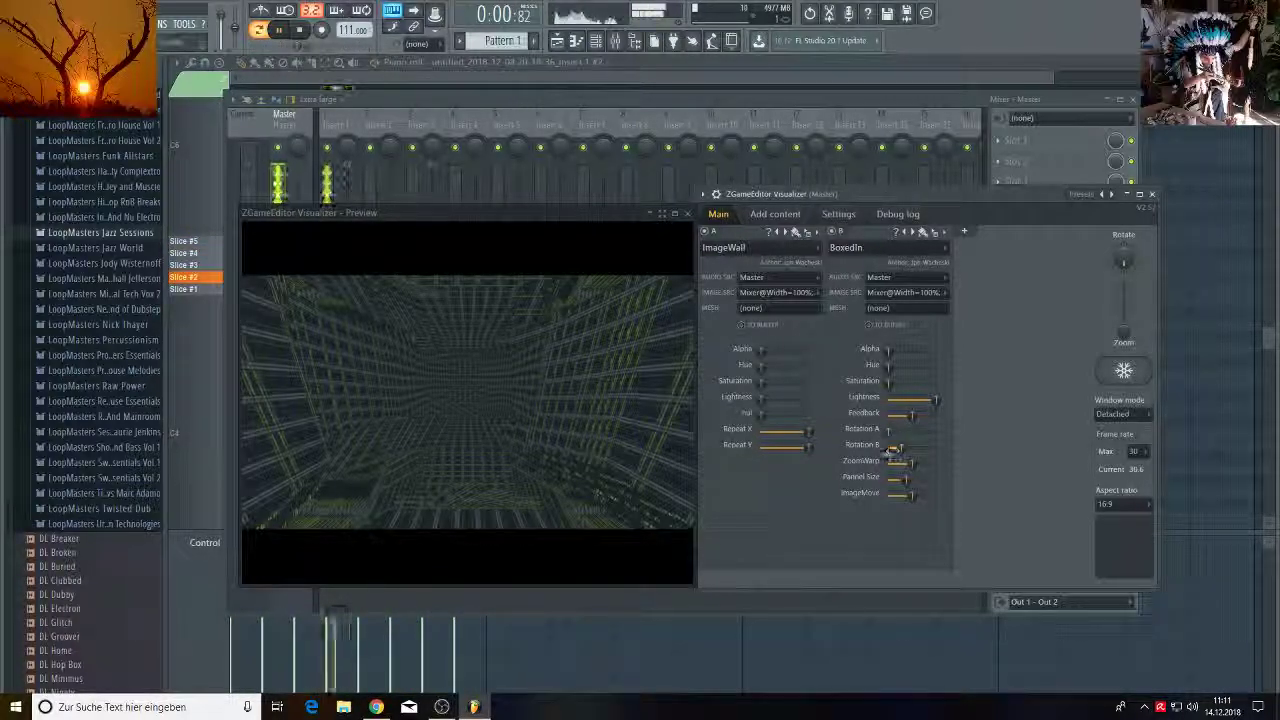
drag(910, 463, 894, 463)
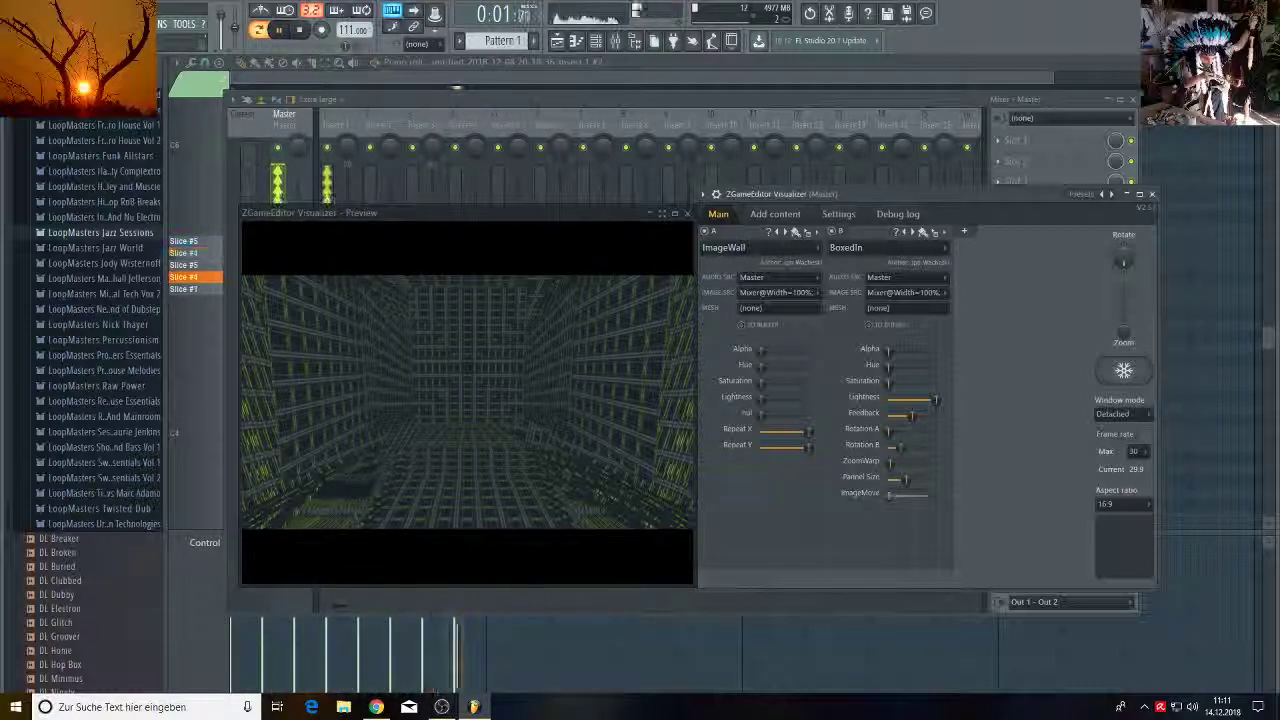
mouse_move(908, 486)
mouse_down()
mouse_move(921, 480)
mouse_move(892, 480)
mouse_up()
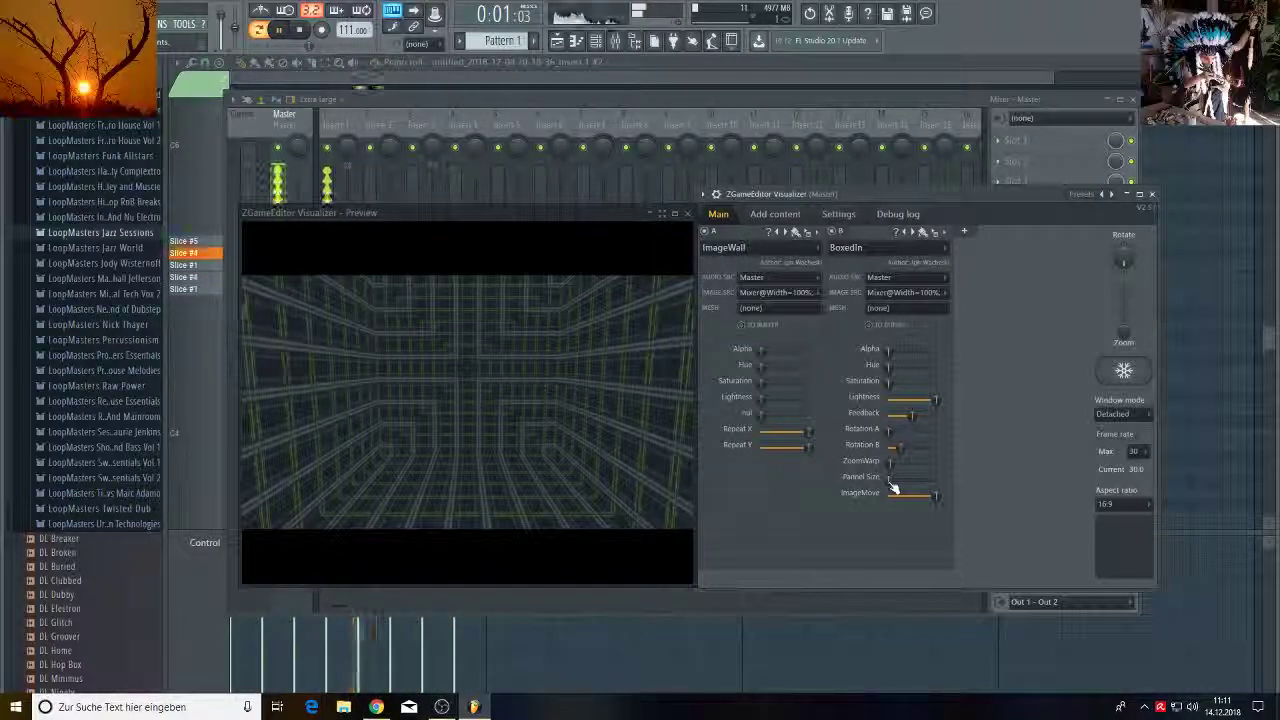
Change layer A's effect to ImageUnscaled.
click(781, 232)
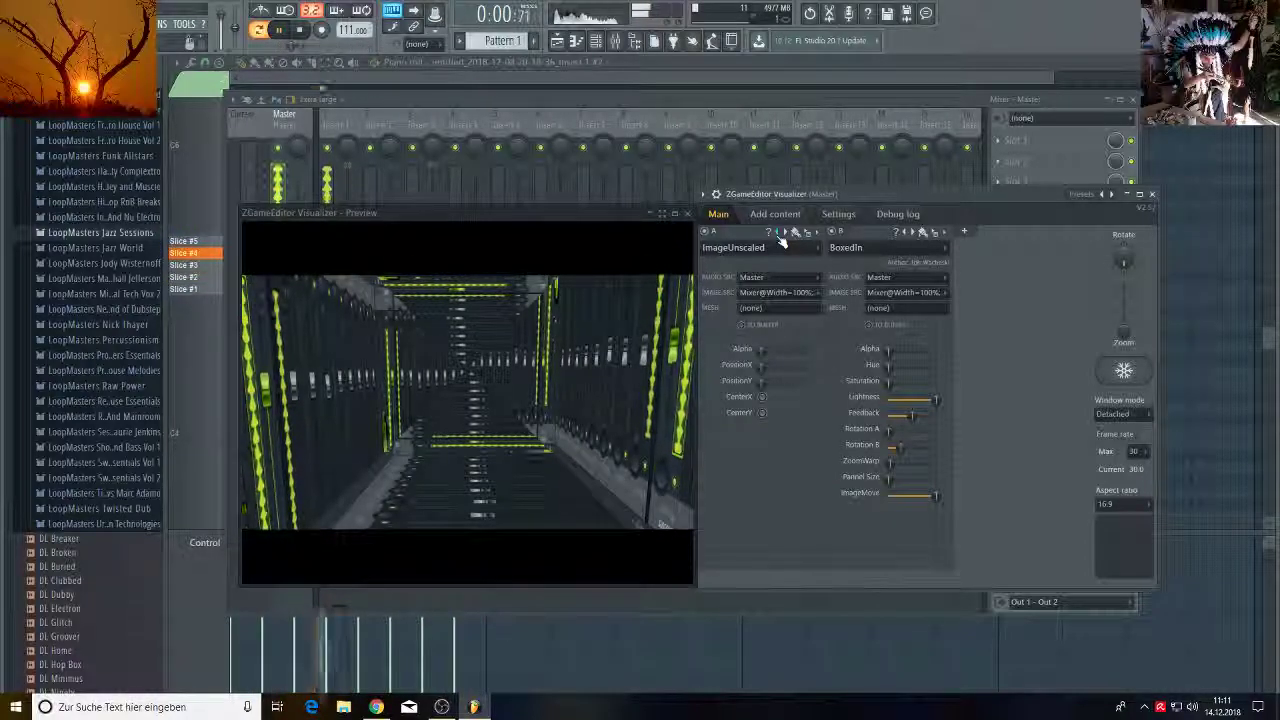
Set layer A's Alpha to about two-thirds and PositionX to about three-quarters; set layer B's Feedback near minimum and ZoomWarp to about 60%.
drag(763, 351, 792, 351)
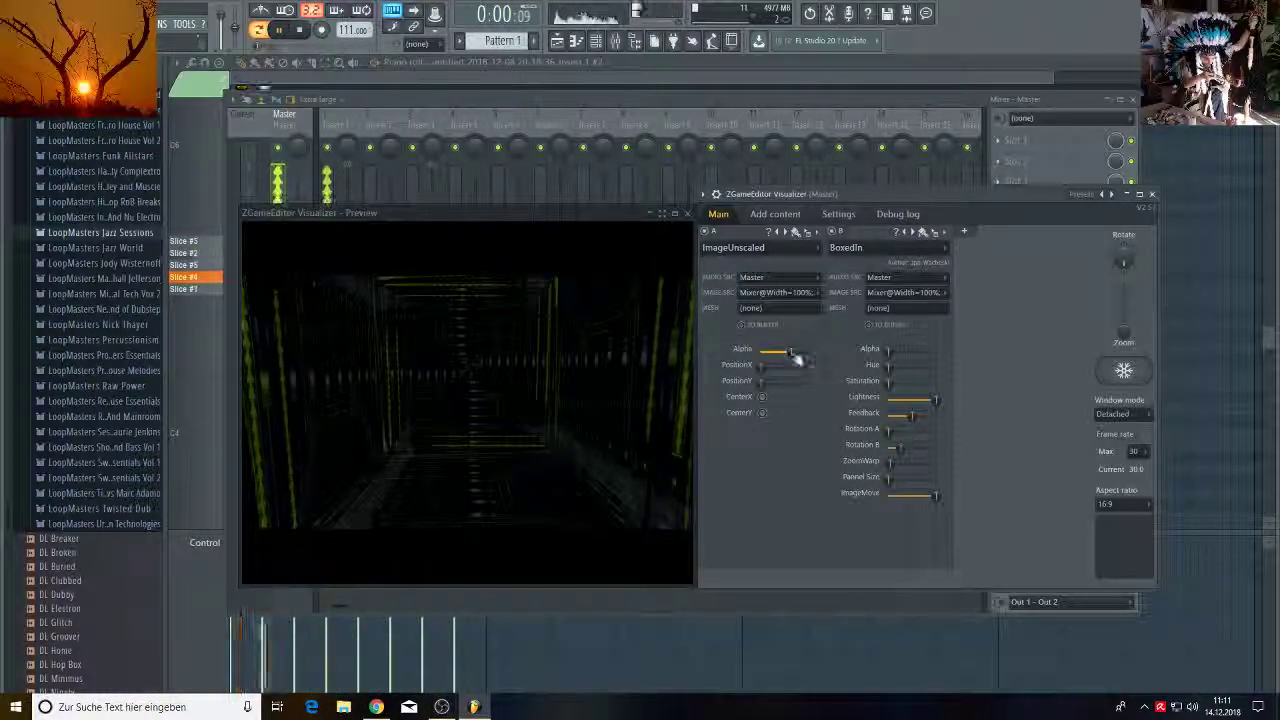
drag(901, 418, 915, 415)
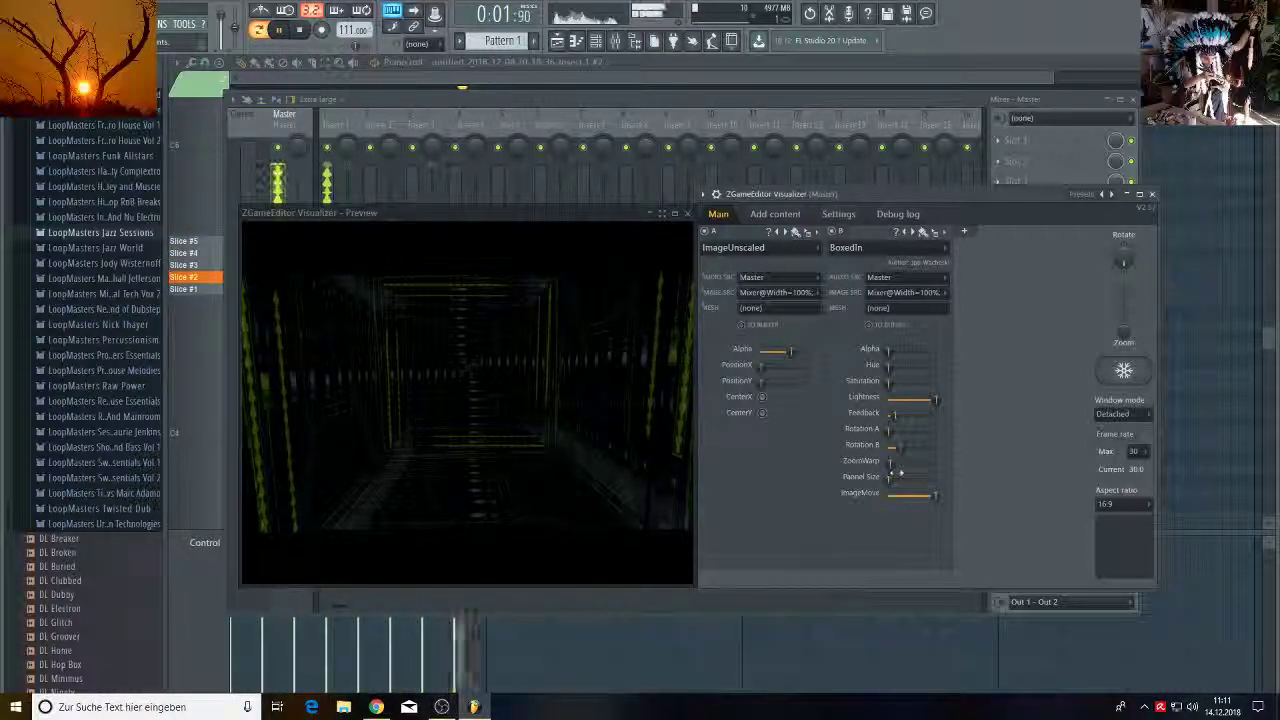
drag(893, 447, 901, 447)
drag(762, 383, 778, 384)
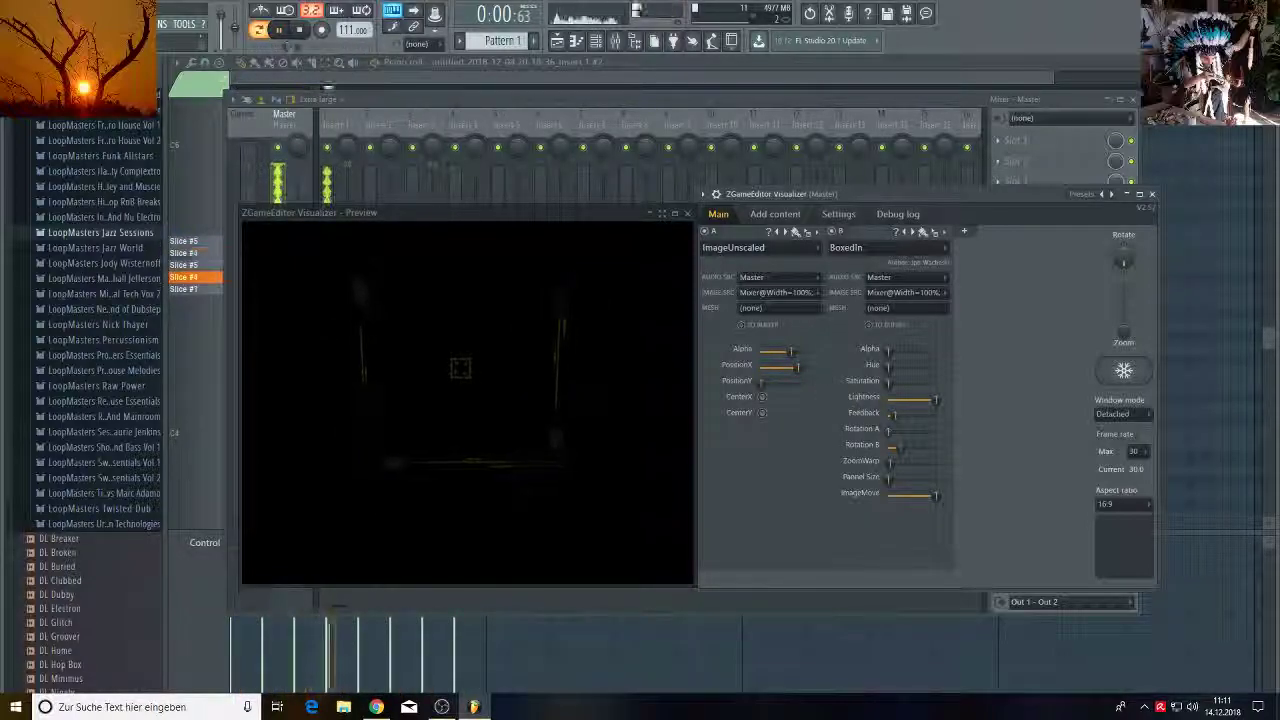
drag(899, 446, 902, 446)
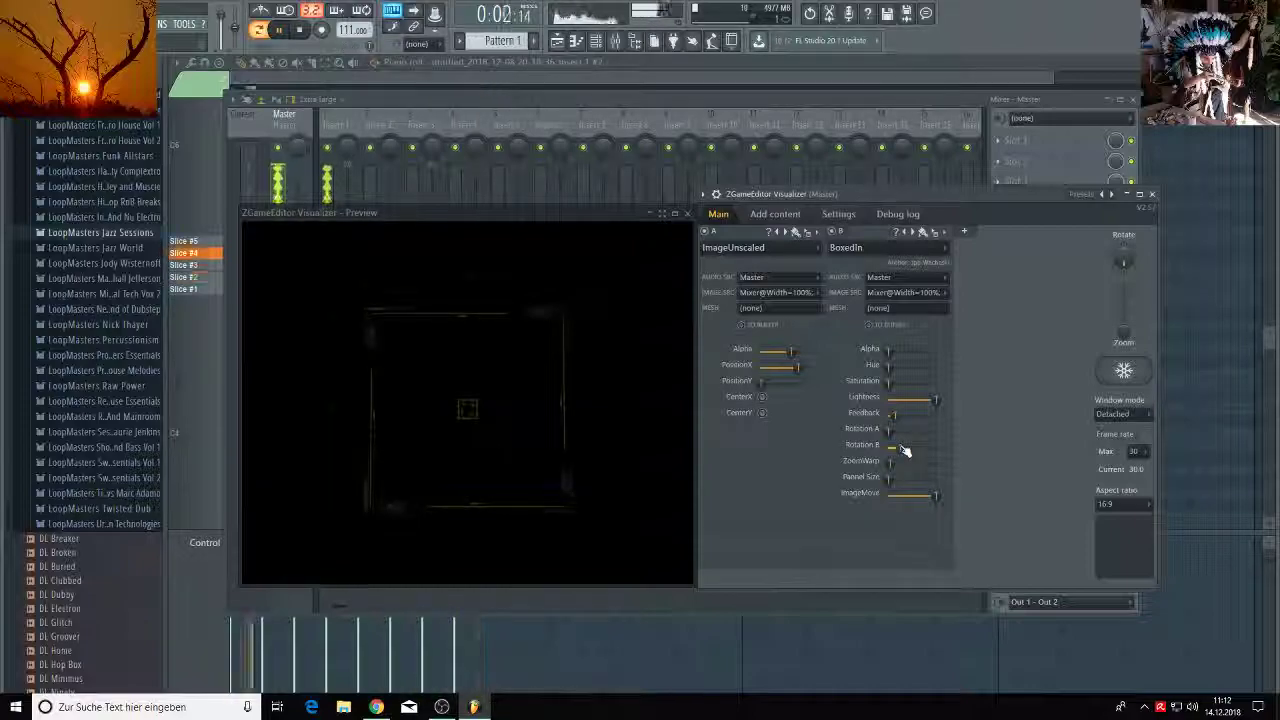
drag(891, 463, 917, 464)
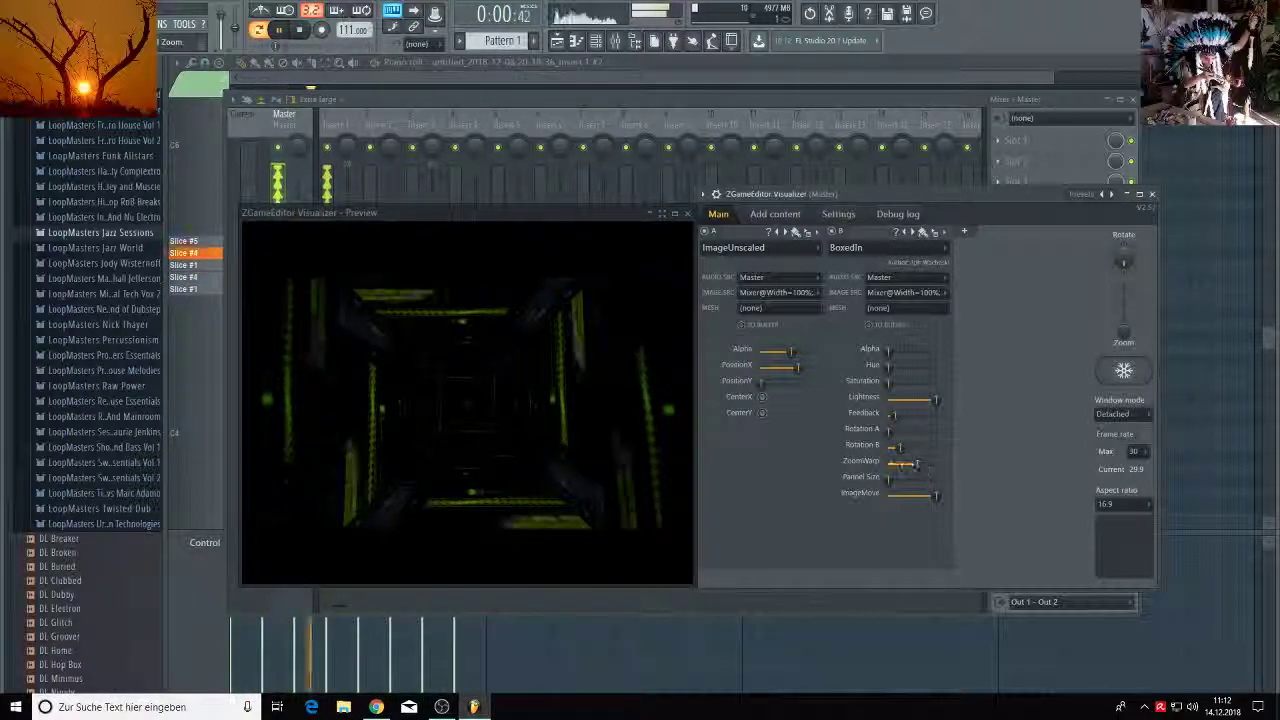
Check the visualization preview in full screen, return to the editor, and set the maximum frame rate to 60.
click(661, 214)
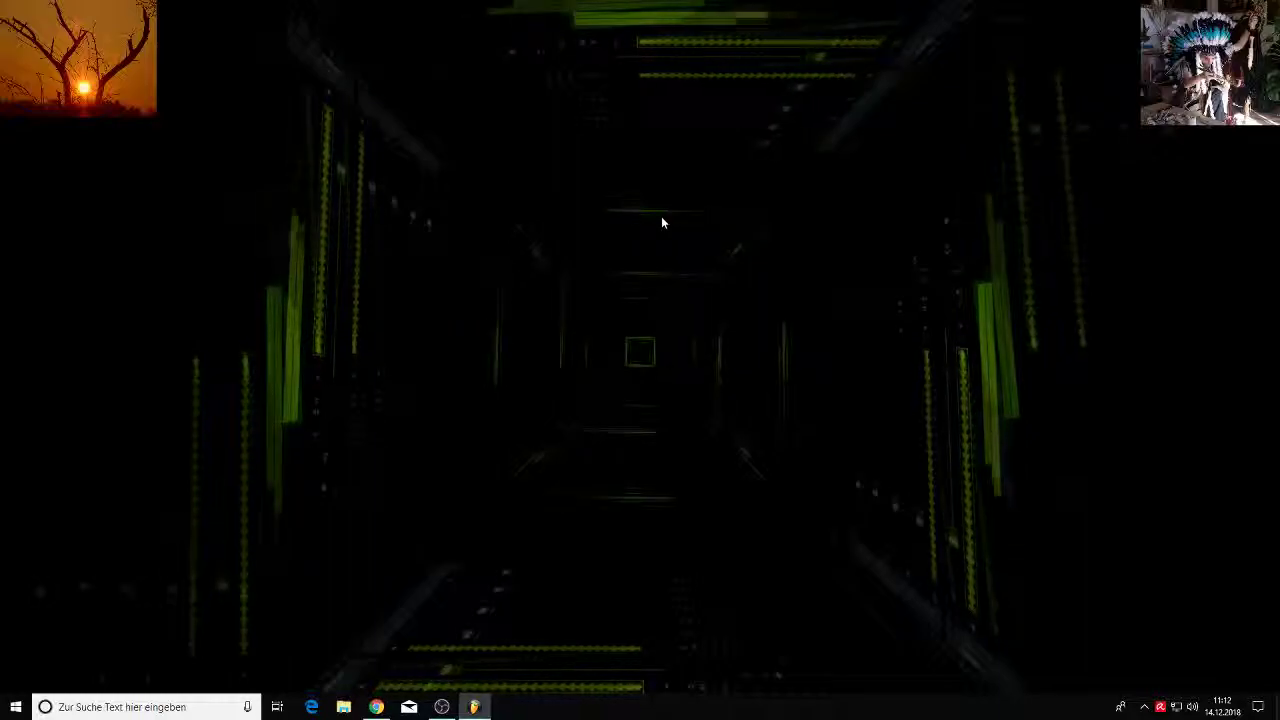
key(Escape)
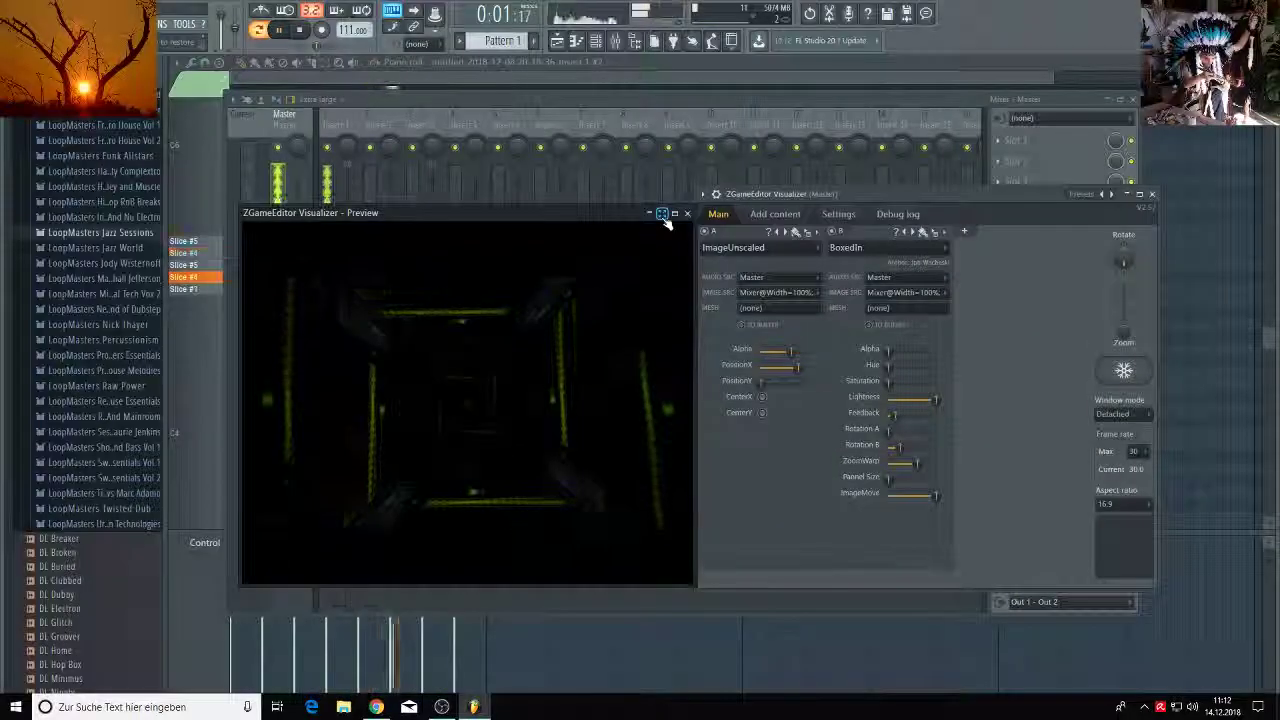
click(1133, 451)
click(1142, 502)
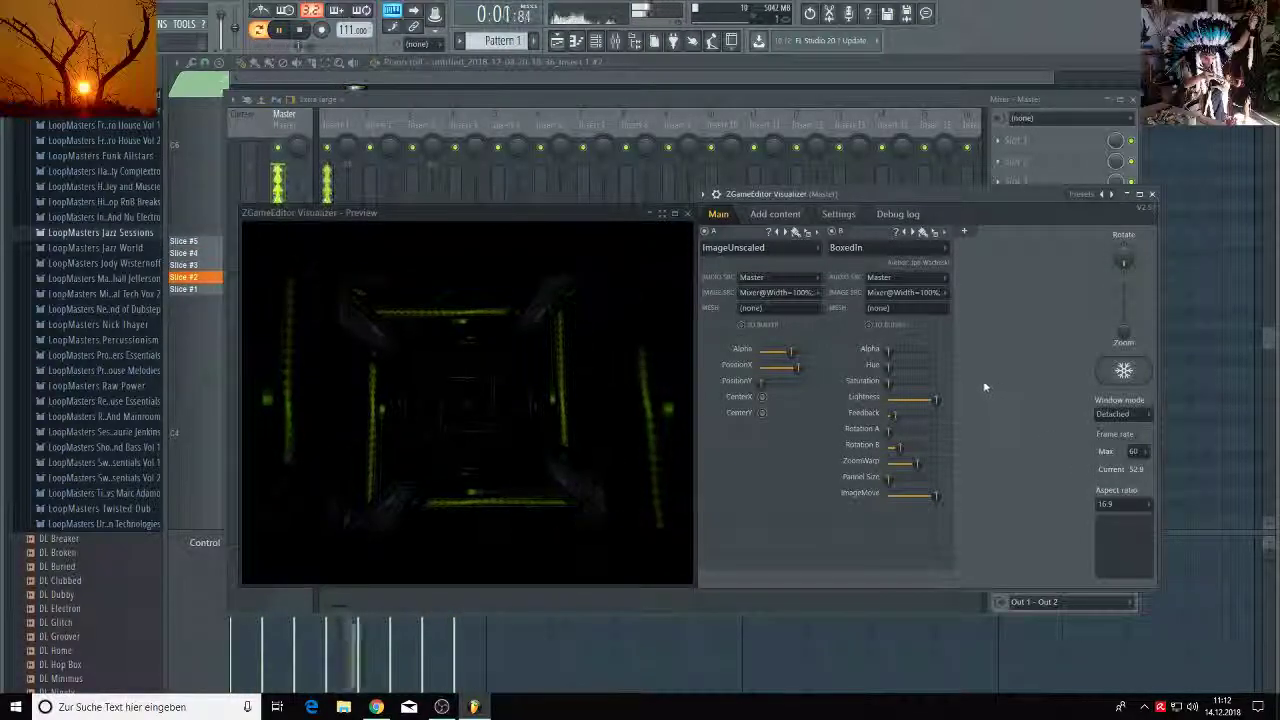
Cut the Slice #2 notes out of the slicer channel's piano roll in Pattern 1, moving the preview window clear of the notes.
click(472, 100)
click(596, 41)
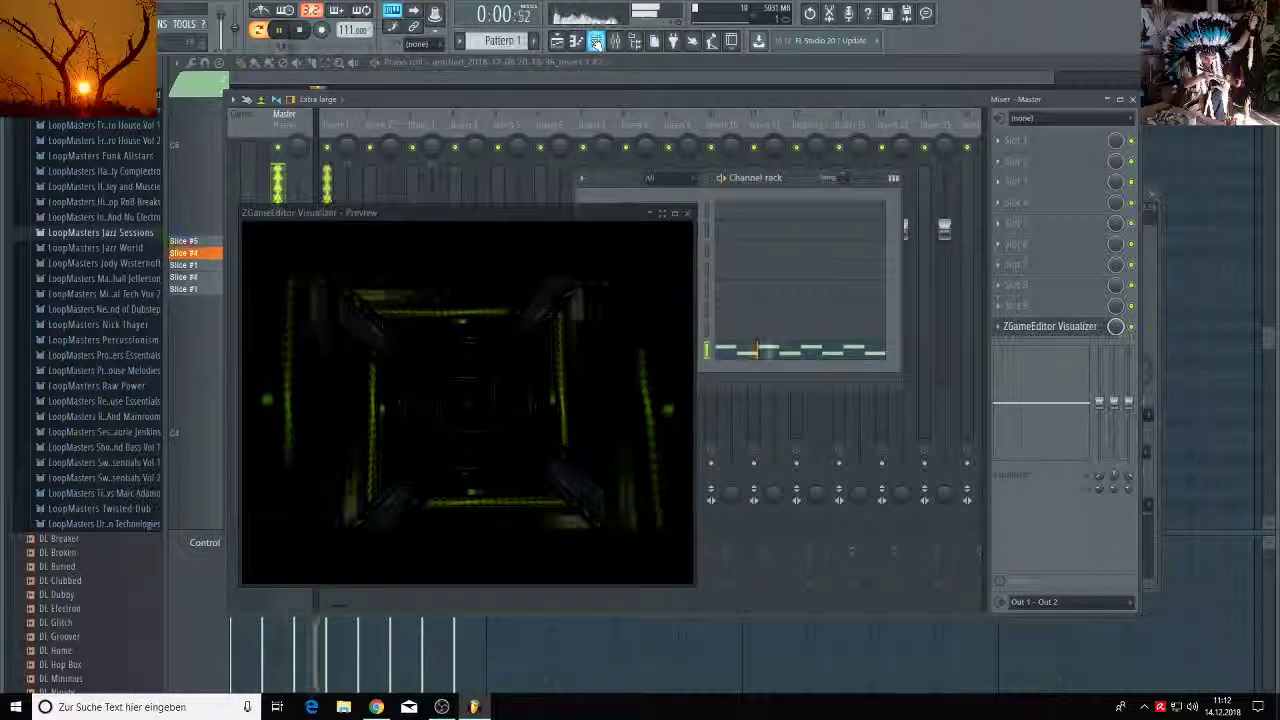
drag(794, 178, 894, 128)
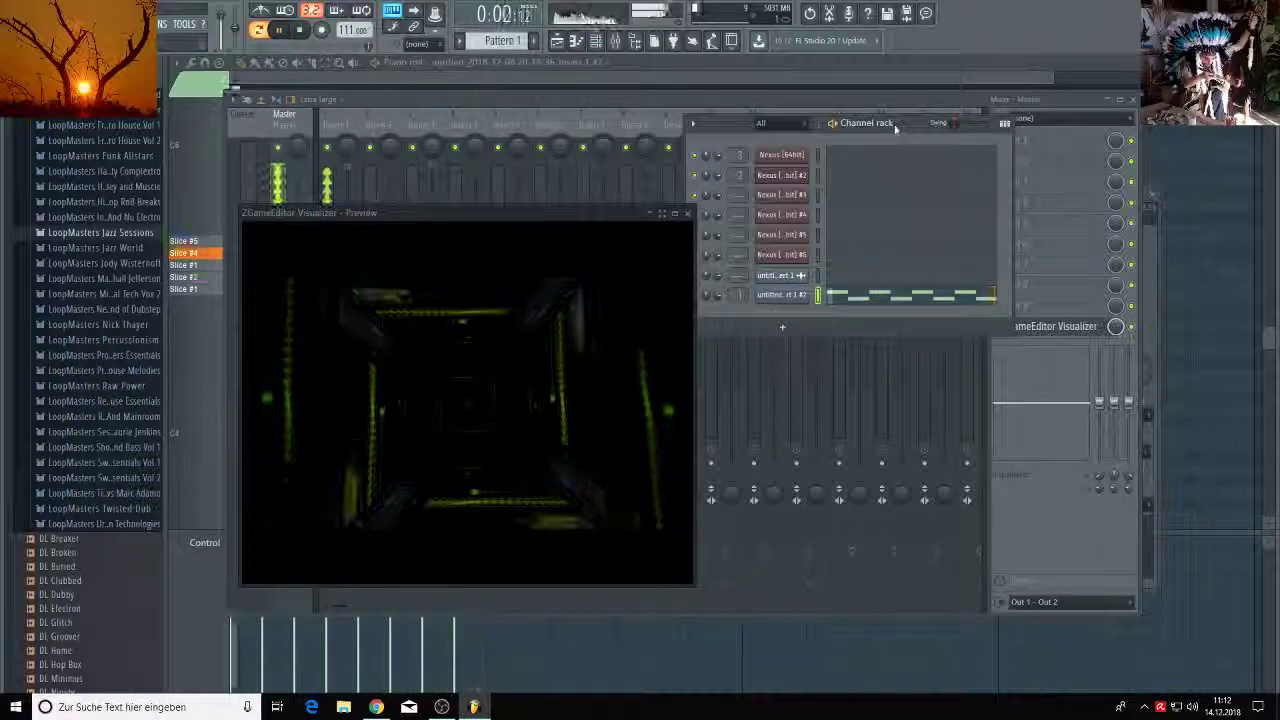
click(872, 298)
drag(578, 213, 1040, 312)
drag(493, 305, 209, 287)
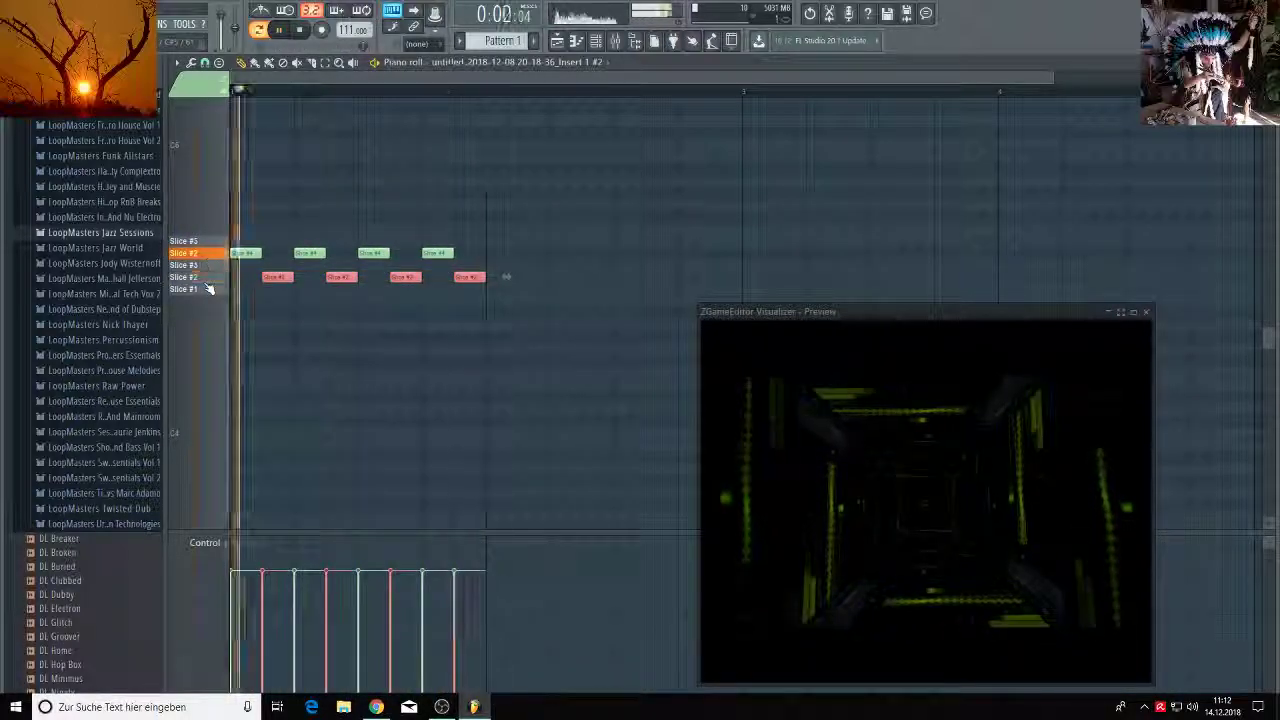
key(Delete)
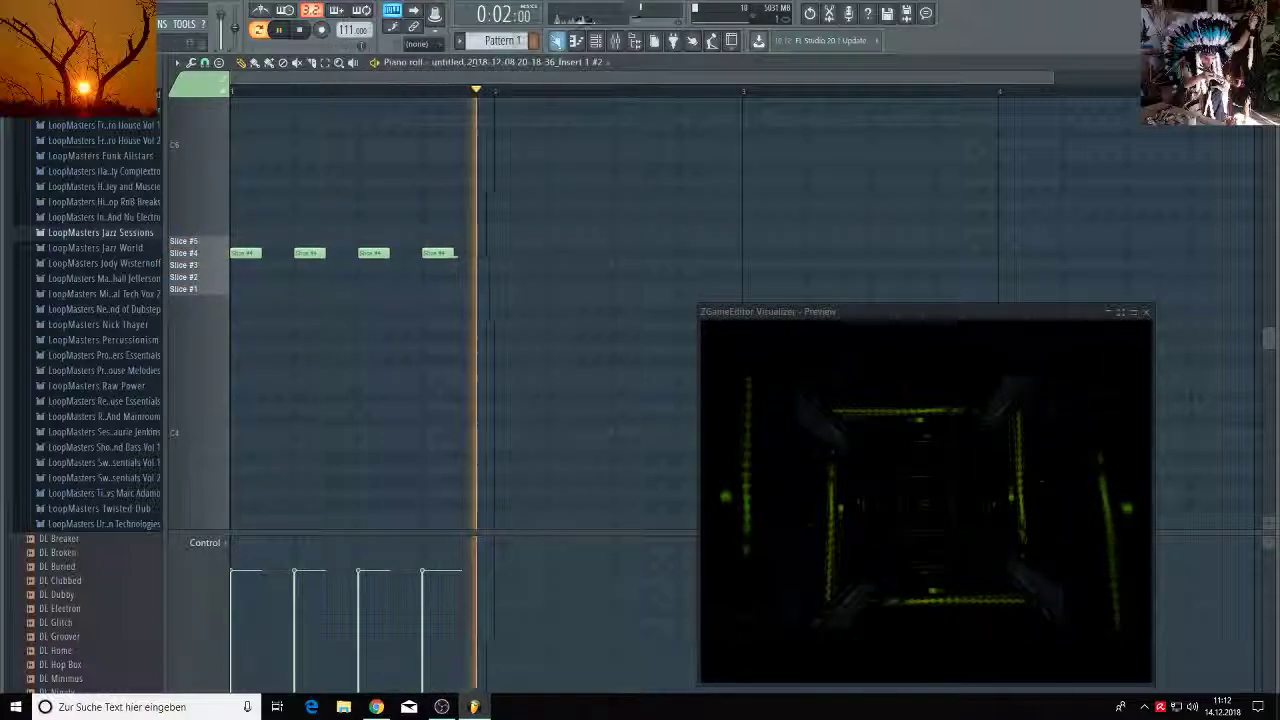
key(Delete)
Switch to Pattern 2 and delete all notes from the Nexus #2 channel's piano roll.
scroll(500, 40, down, 1)
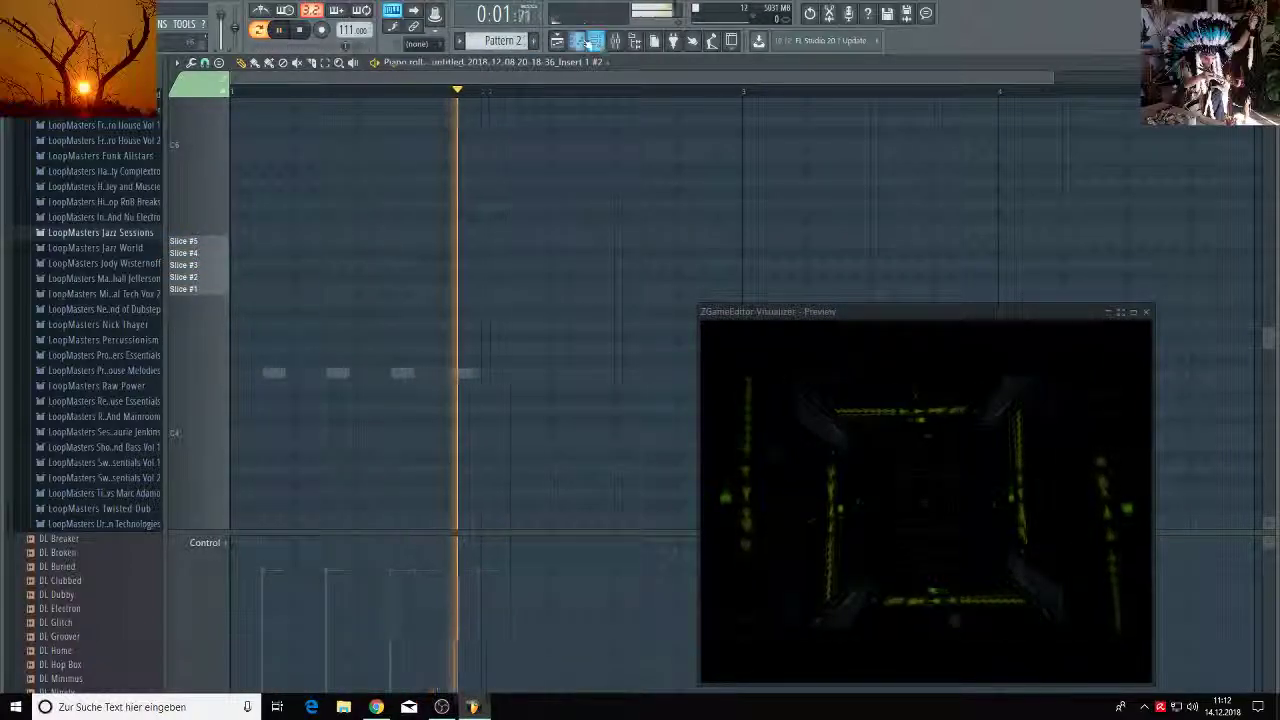
click(596, 41)
click(914, 177)
drag(605, 296, 343, 395)
right_click(343, 395)
right_click(450, 373)
right_click(385, 373)
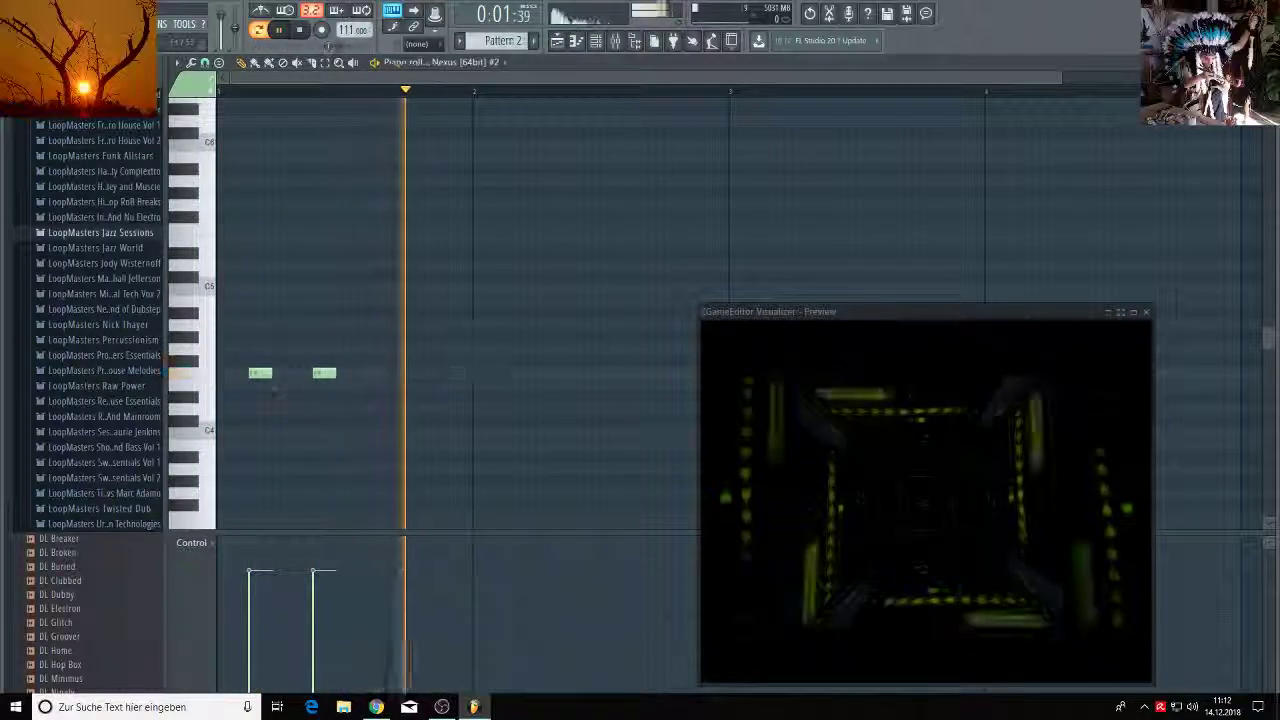
right_click(258, 373)
right_click(322, 373)
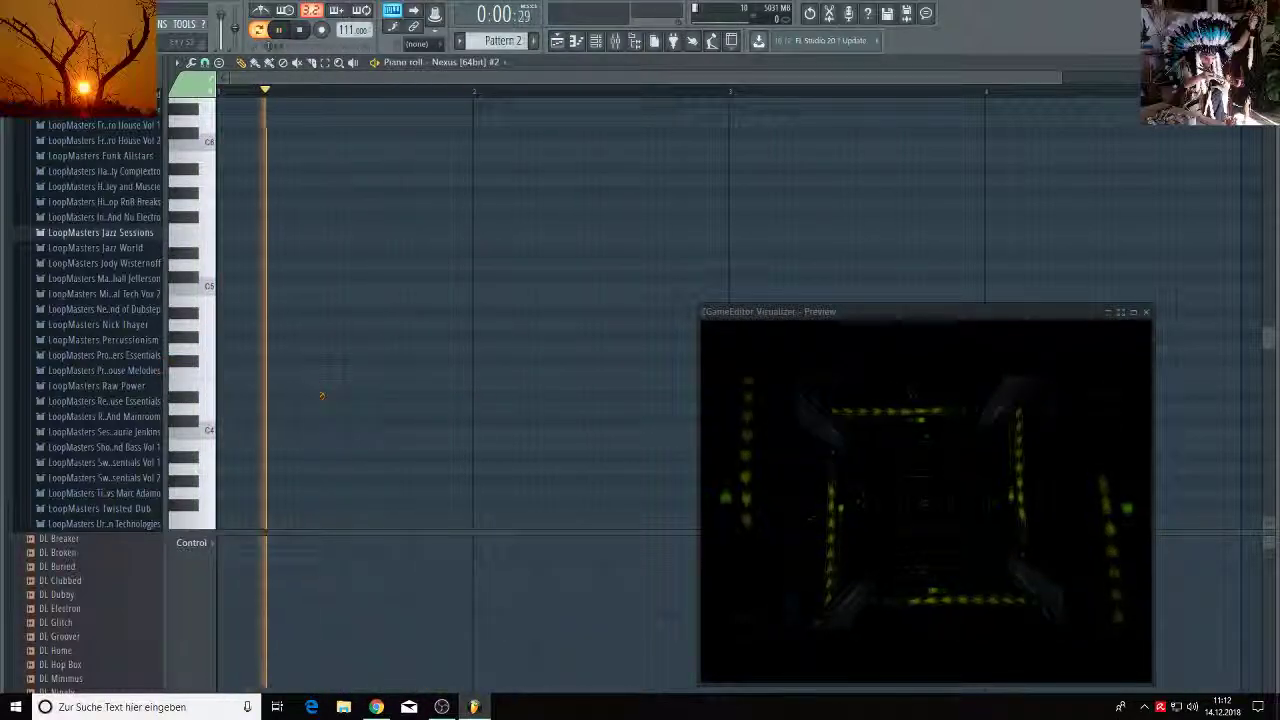
Paste the cut Slice #2 notes into the slicer channel's piano roll in Pattern 2.
click(558, 41)
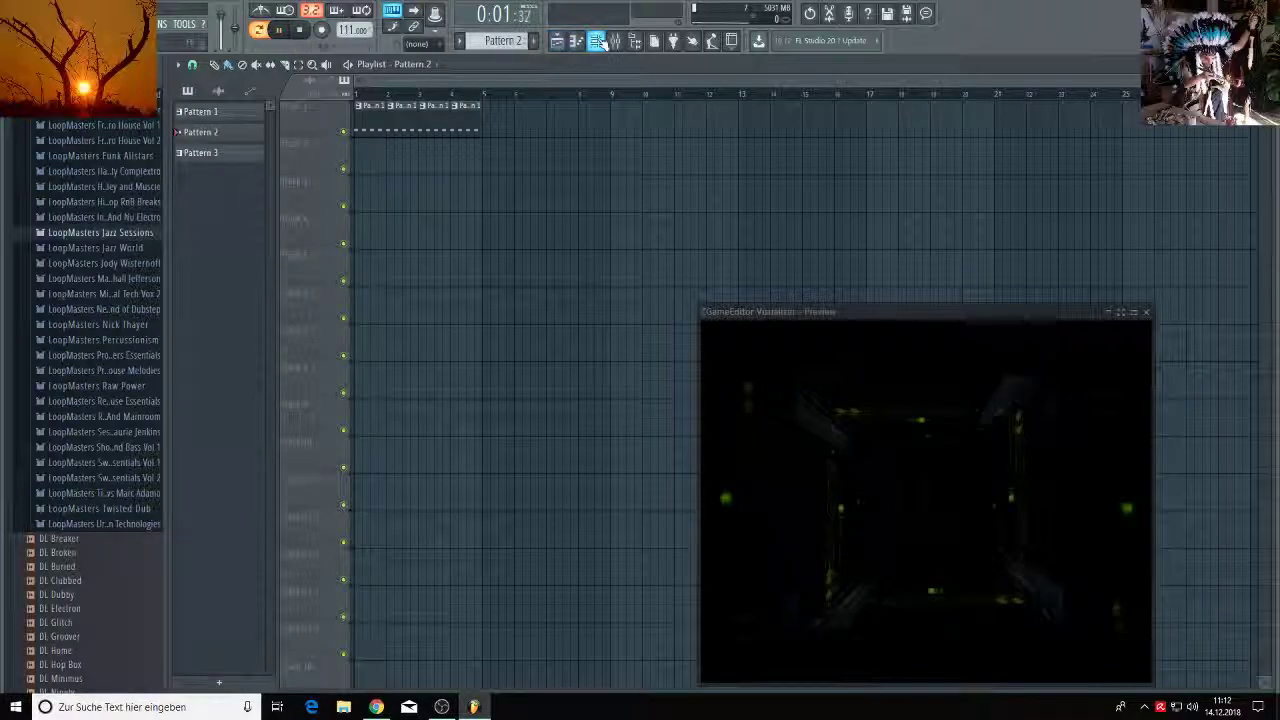
click(597, 40)
drag(896, 123, 589, 126)
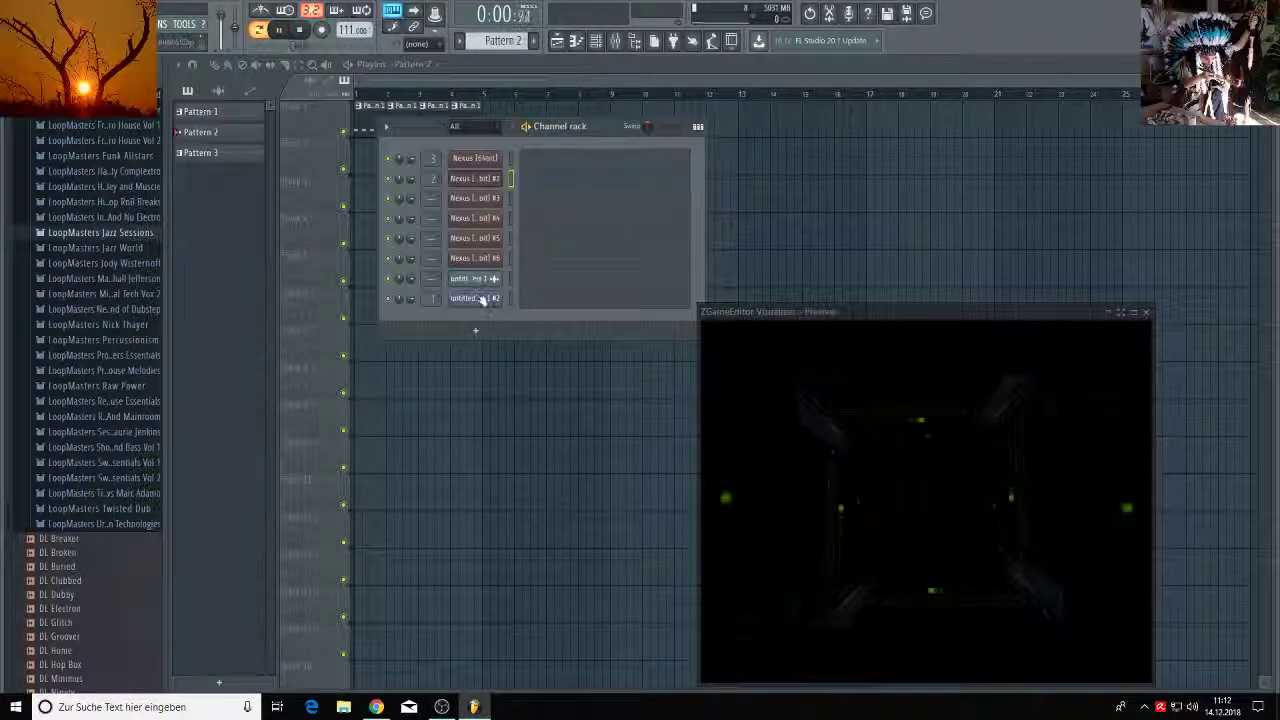
click(481, 299)
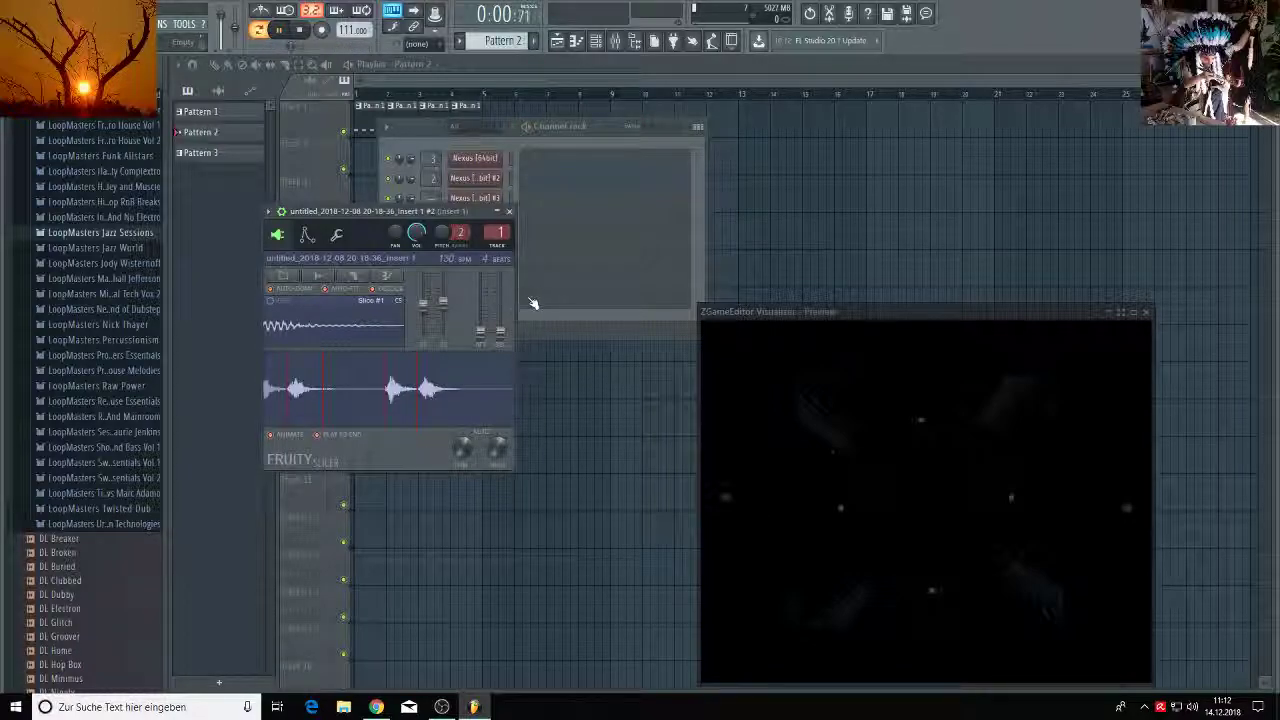
key(F7)
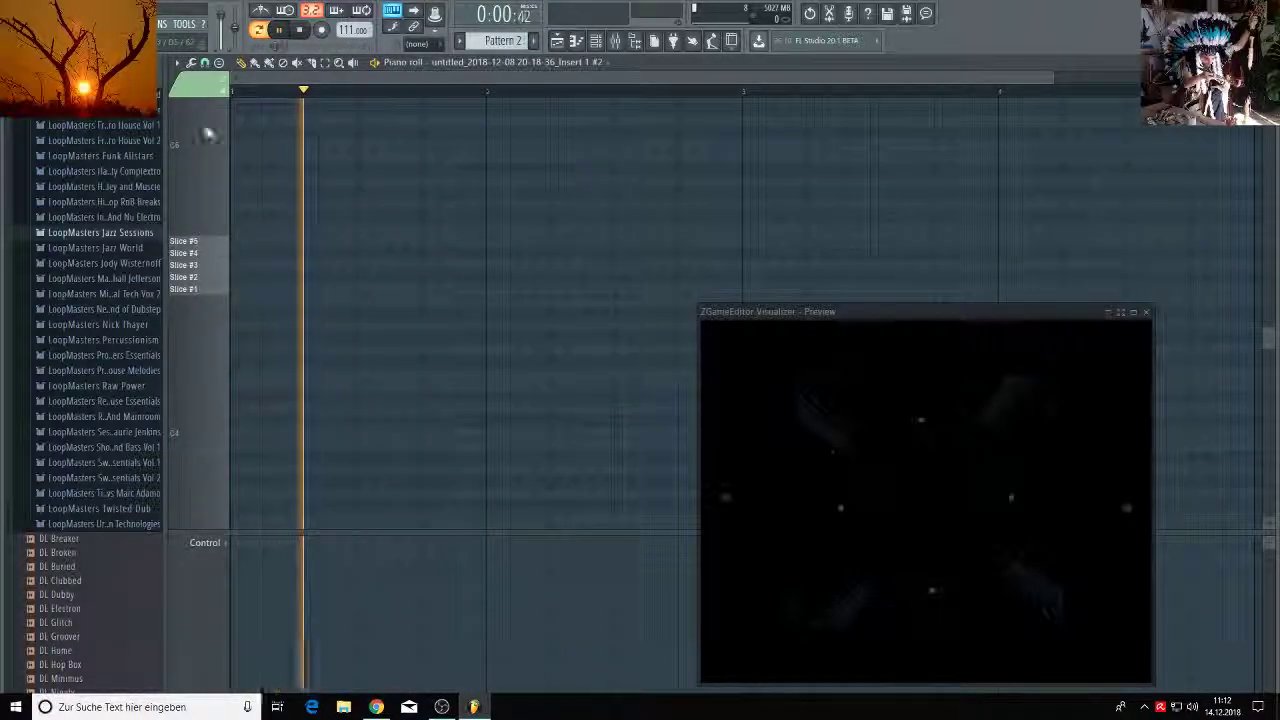
key(ctrl+v)
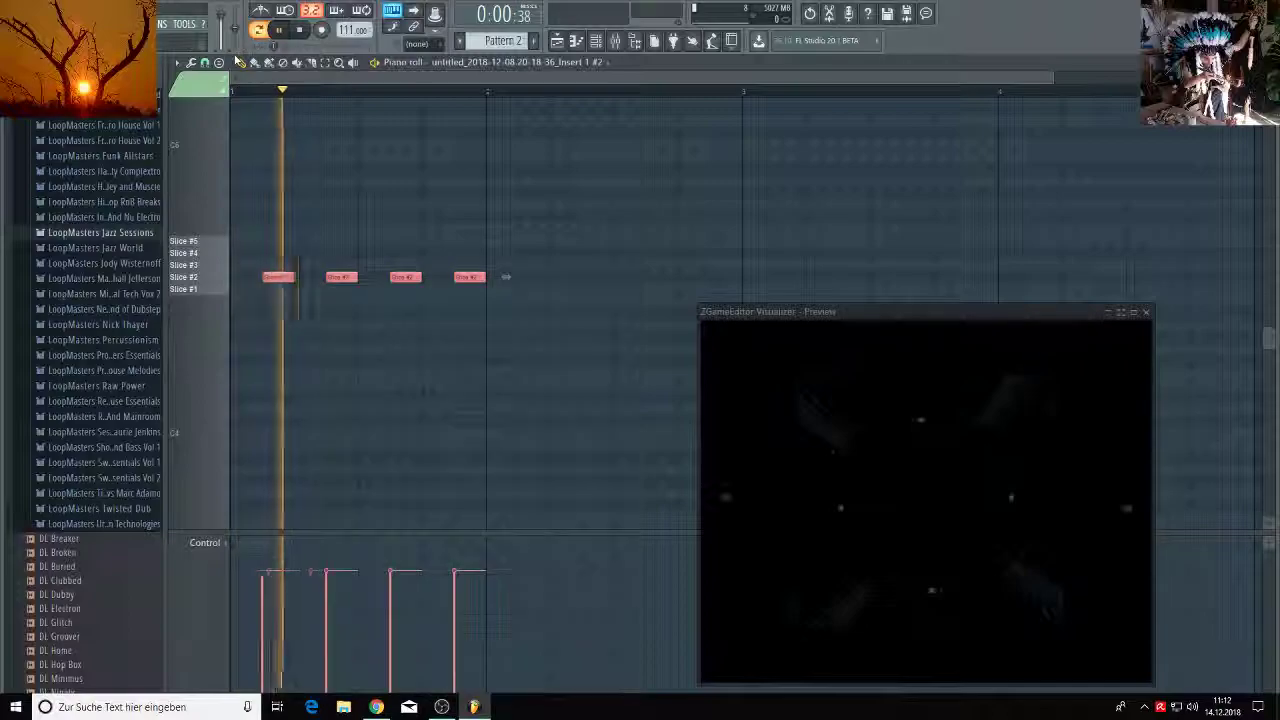
Switch playback to song mode and duplicate the Pattern 1 clips from bar 3 on the first two playlist tracks through bar 10.
click(557, 40)
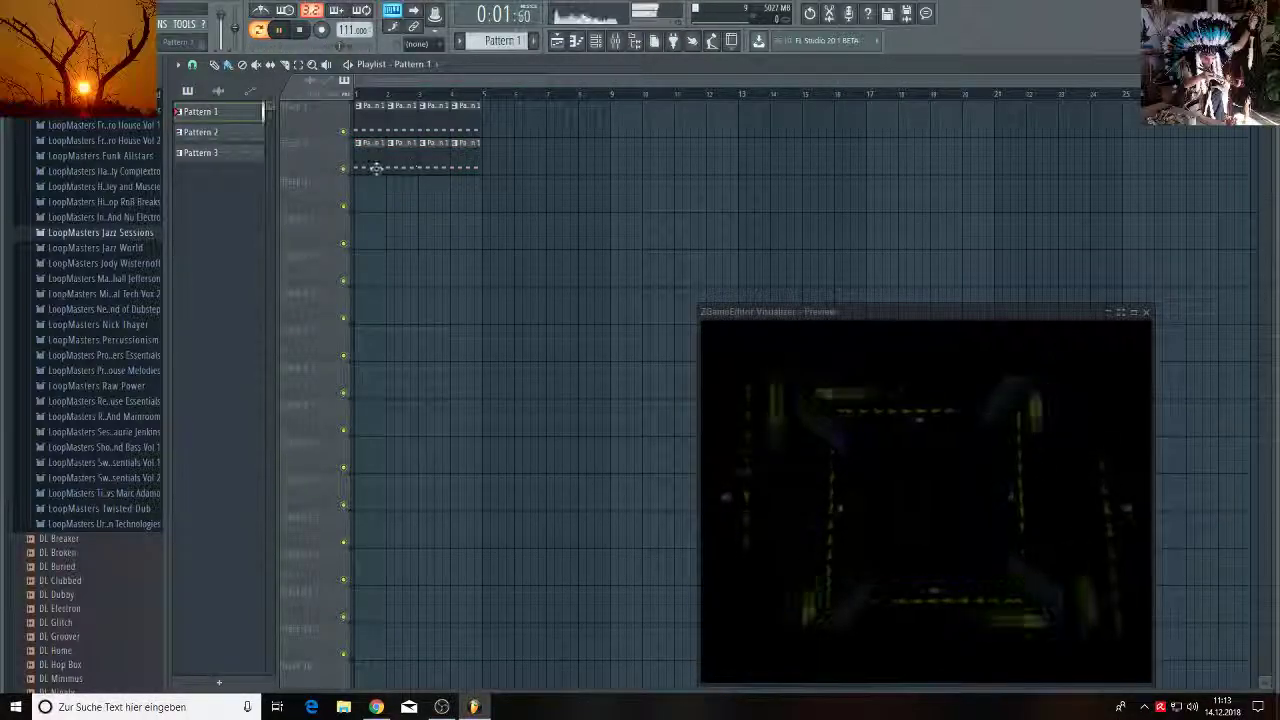
click(258, 30)
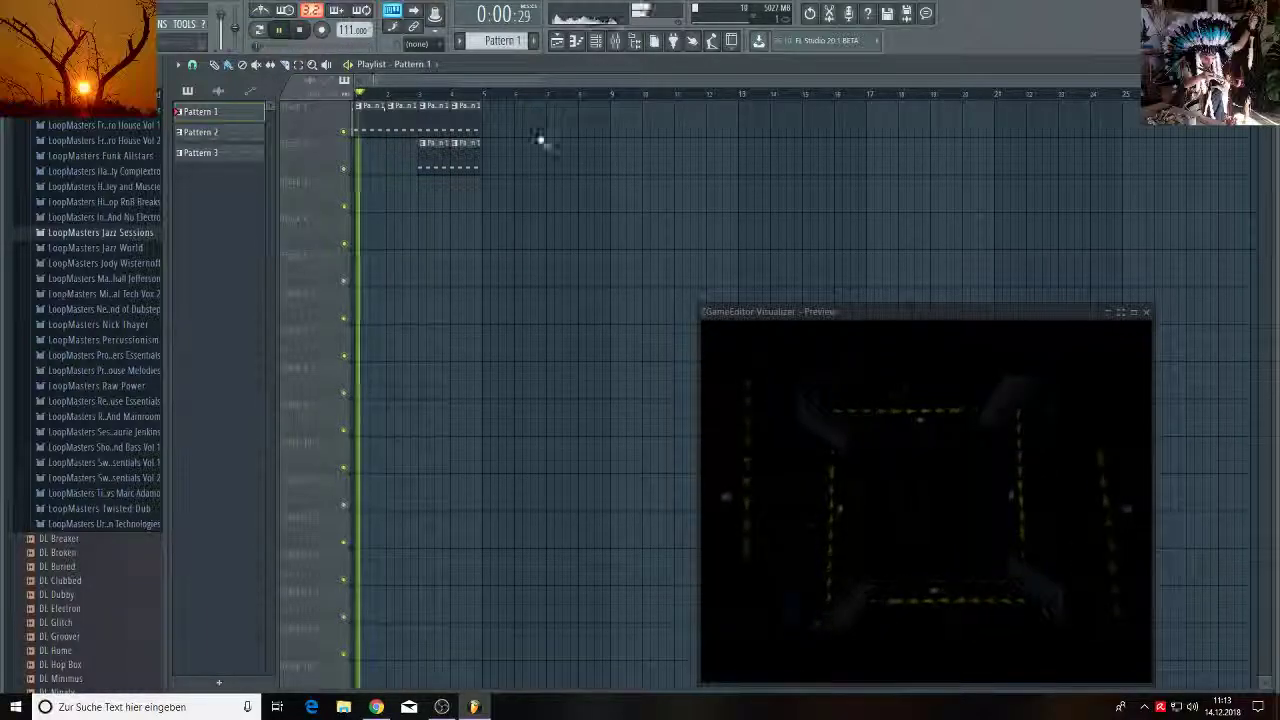
drag(523, 105, 454, 182)
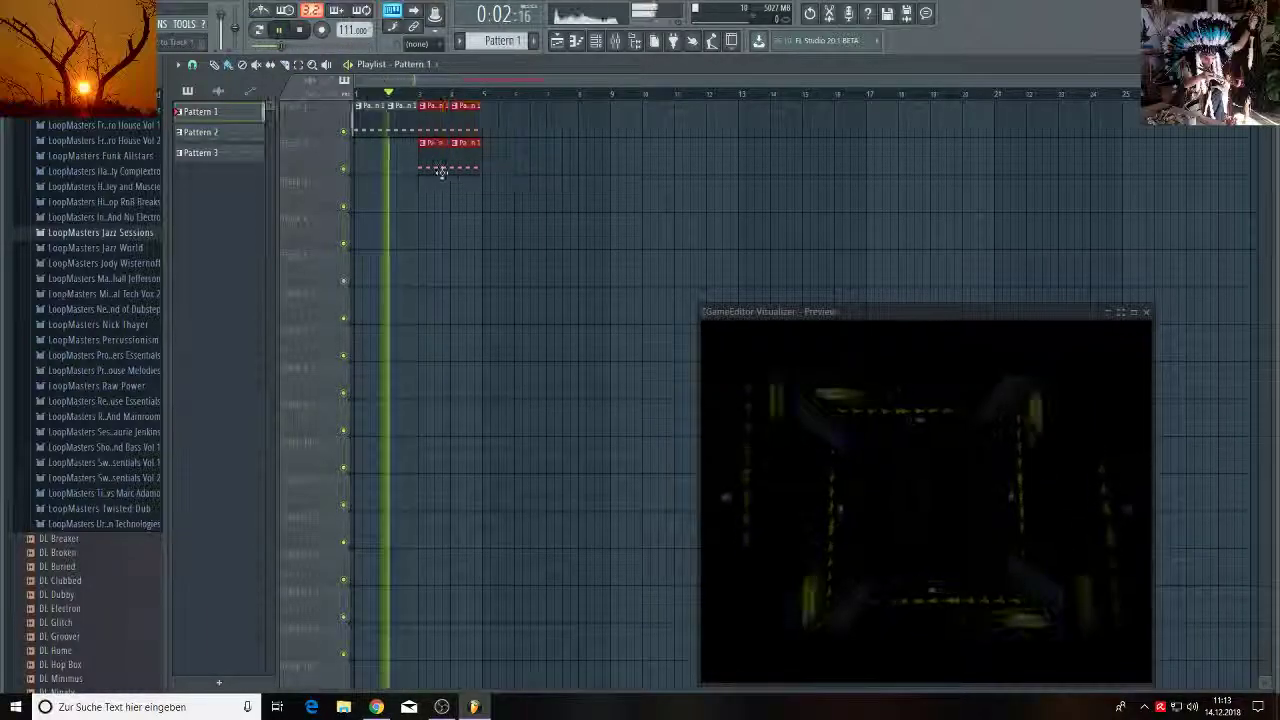
key(ctrl+b)
click(643, 134)
drag(590, 103, 440, 203)
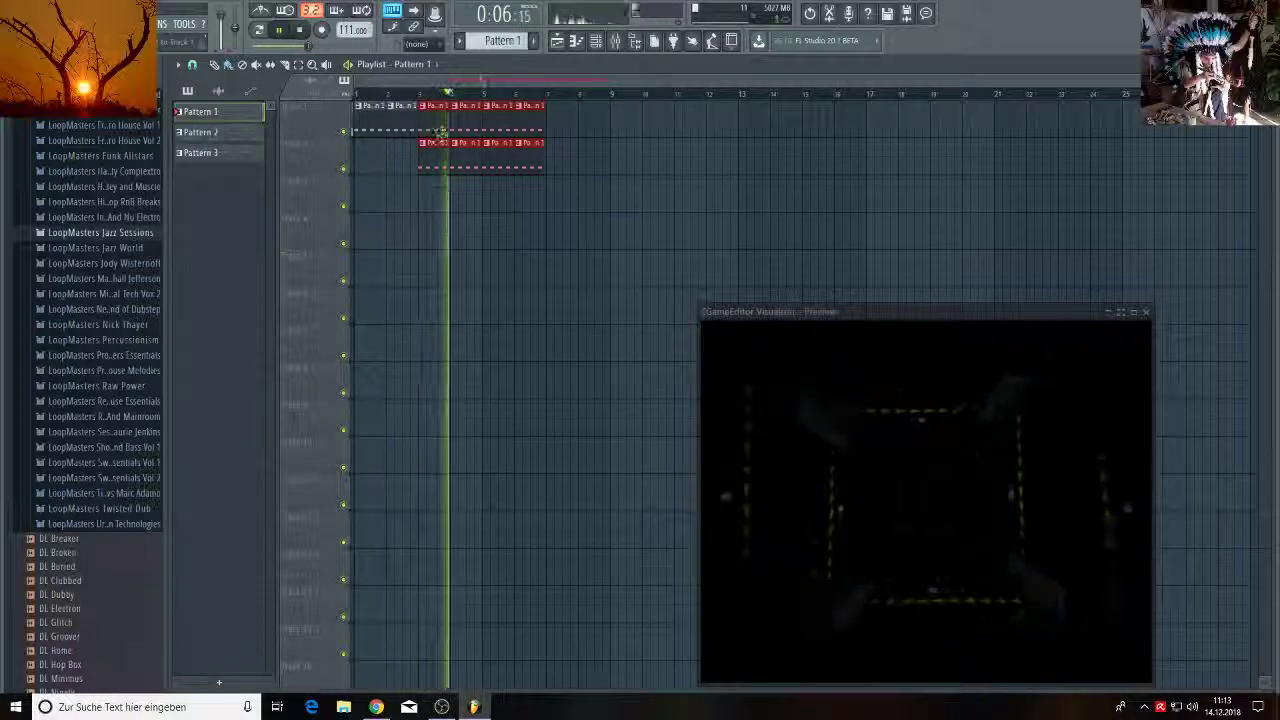
key(ctrl+b)
drag(569, 133, 566, 133)
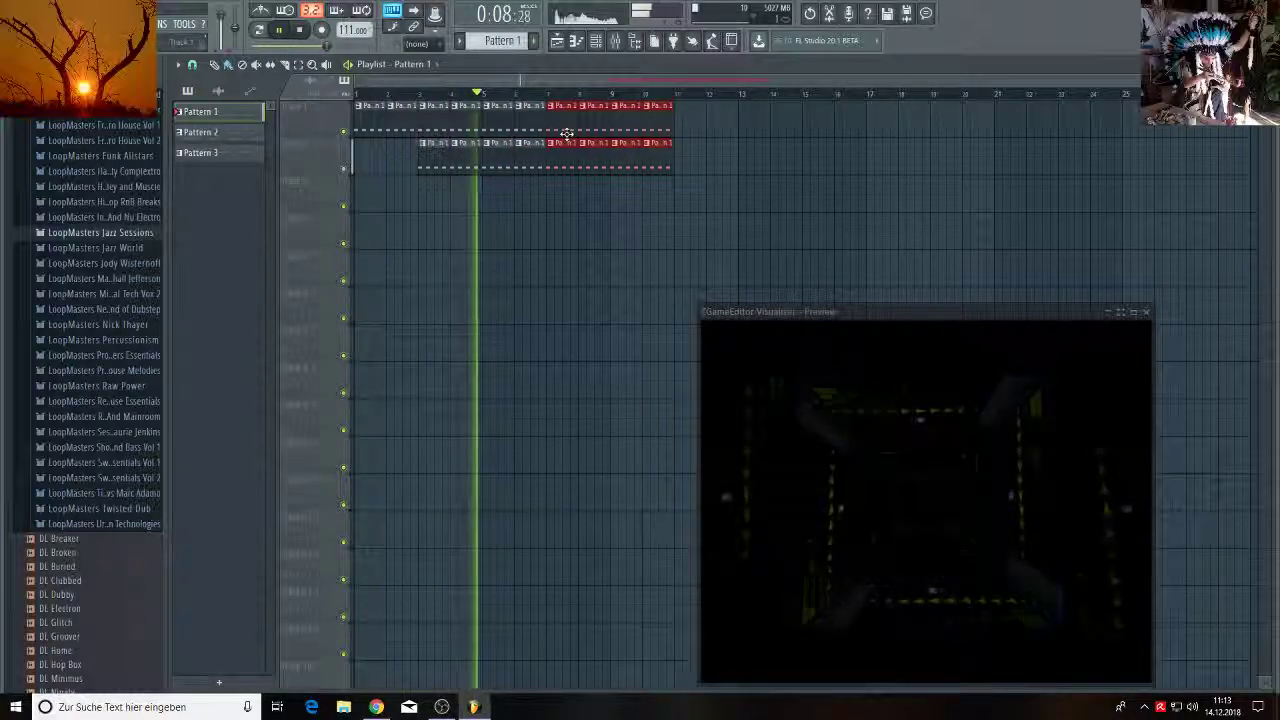
click(749, 114)
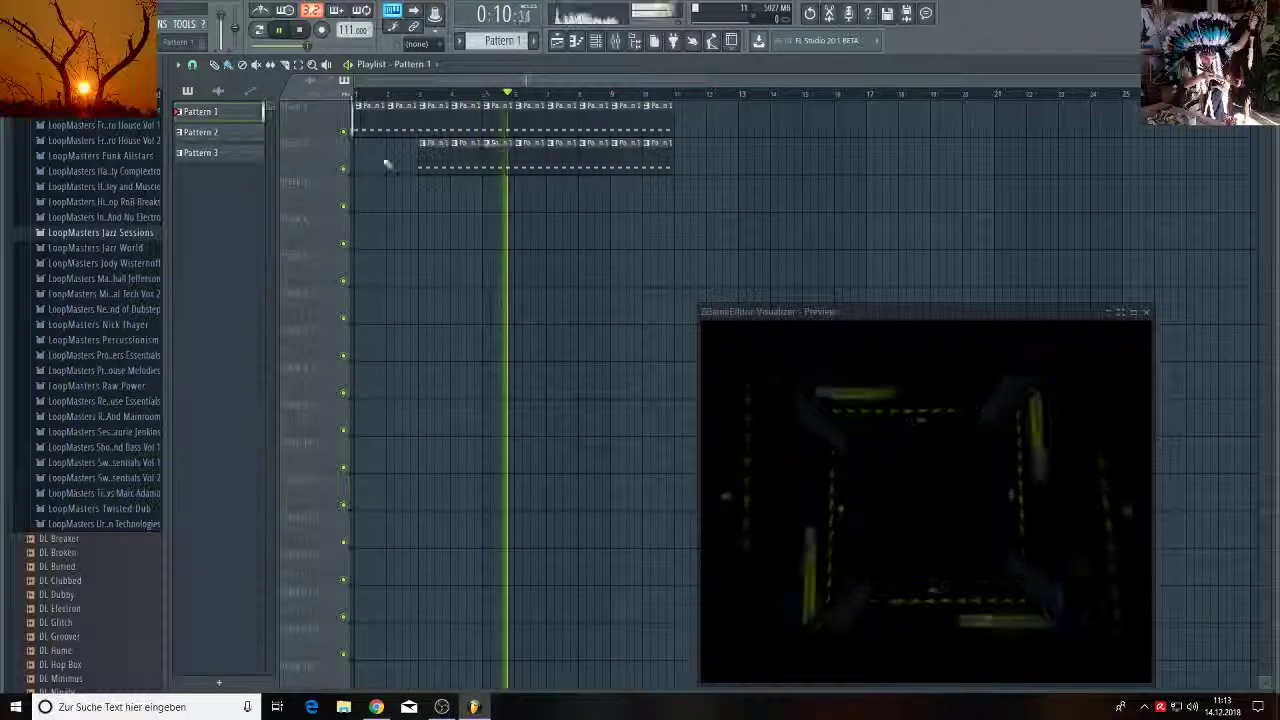
Replace the second track's clips with Pattern 2 in bars 3 to 10 and duplicate both tracks' clips from bar 3 through bar 18.
drag(394, 156, 698, 172)
click(251, 134)
key(l)
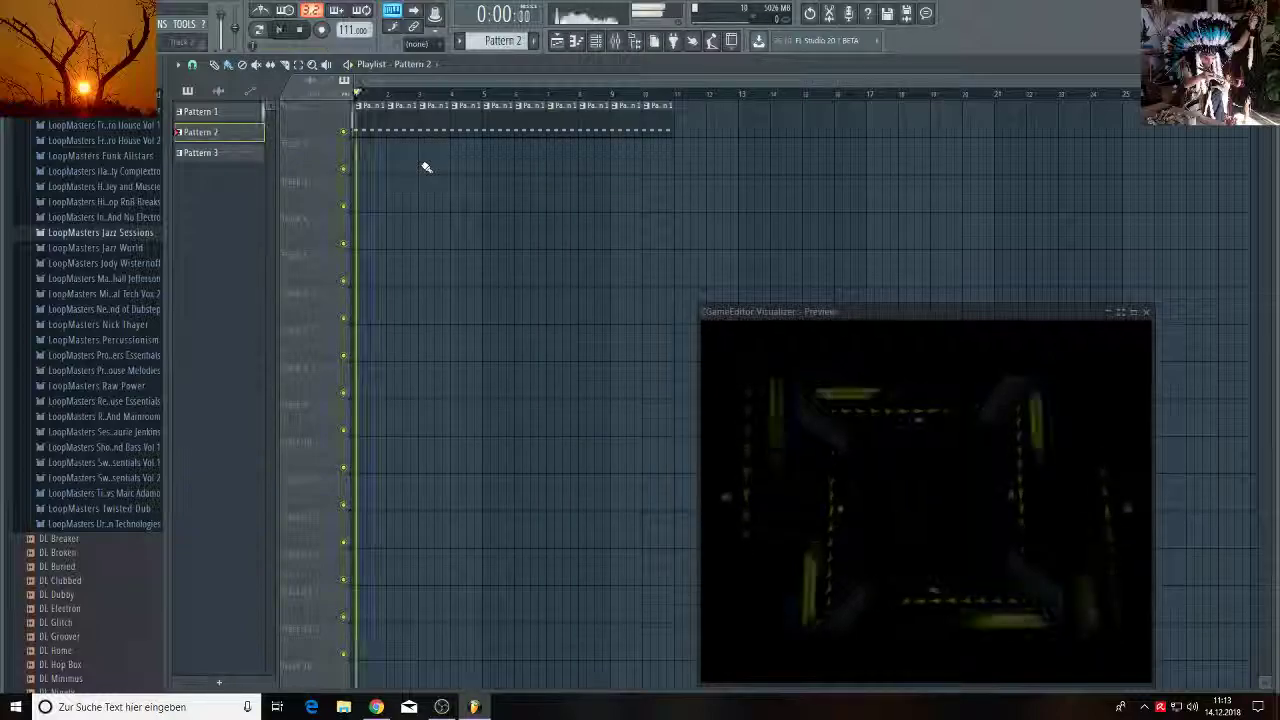
drag(426, 167, 657, 165)
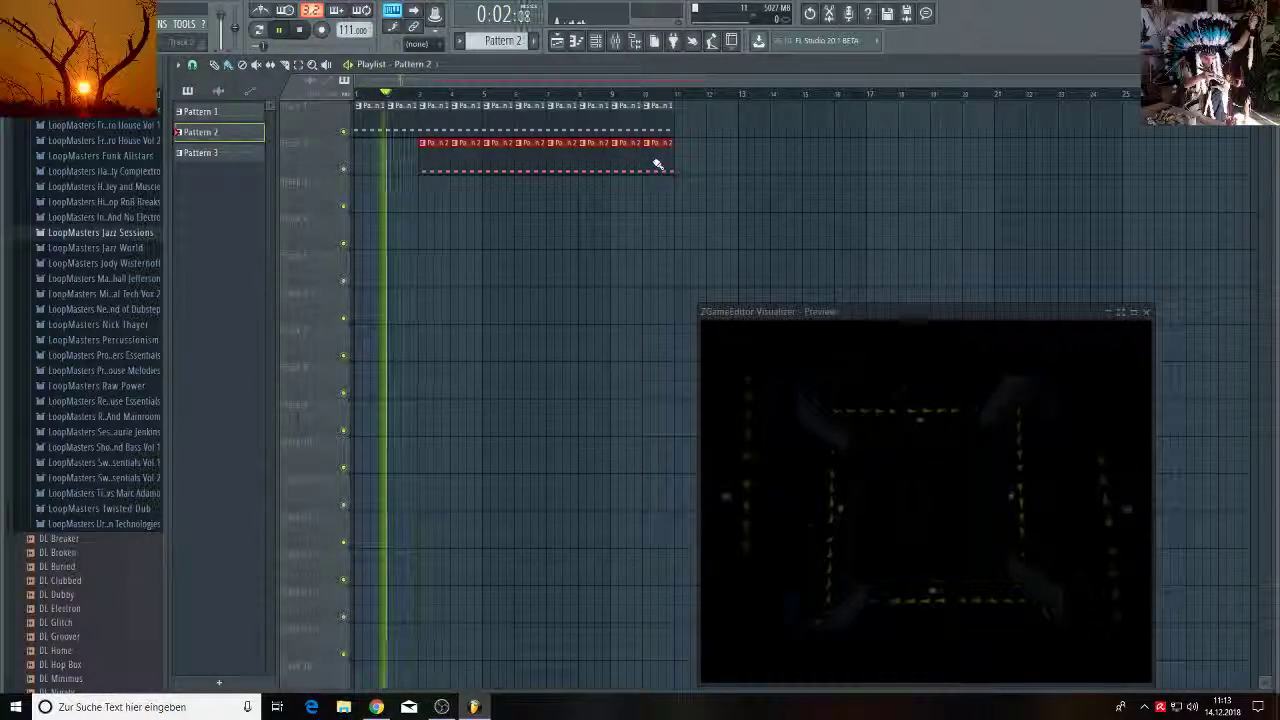
drag(710, 208, 431, 113)
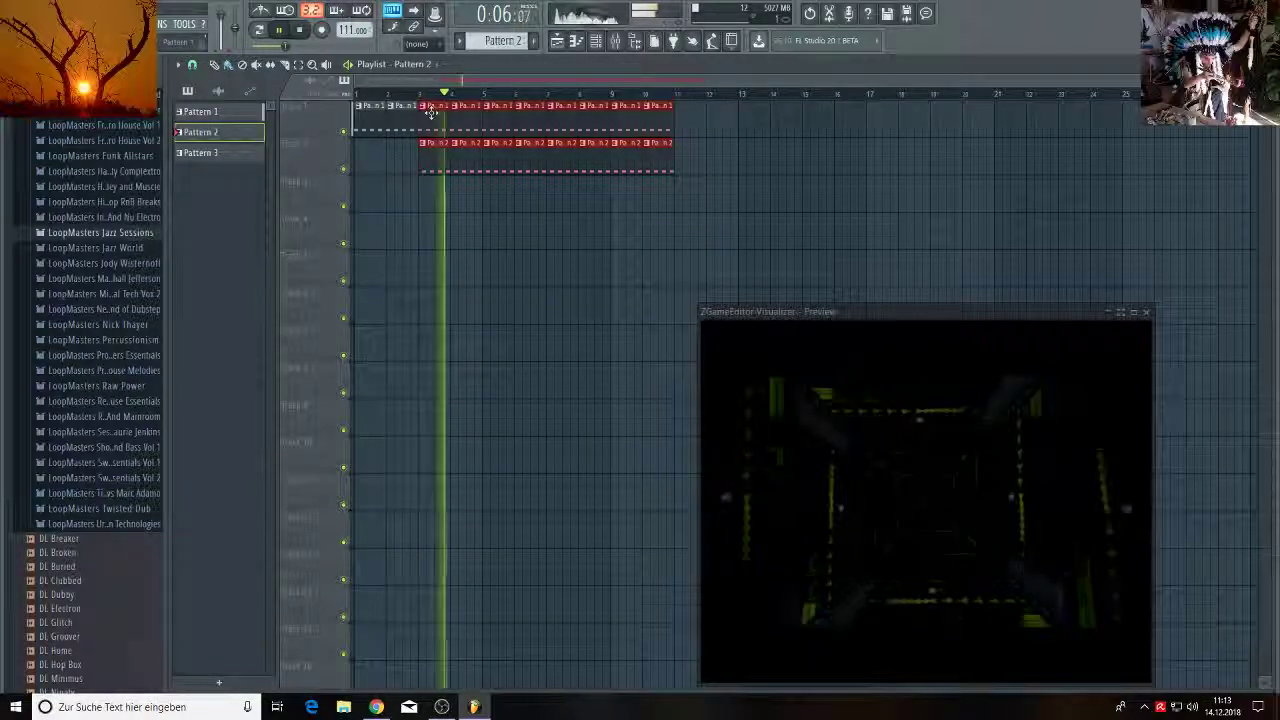
key(ctrl+b)
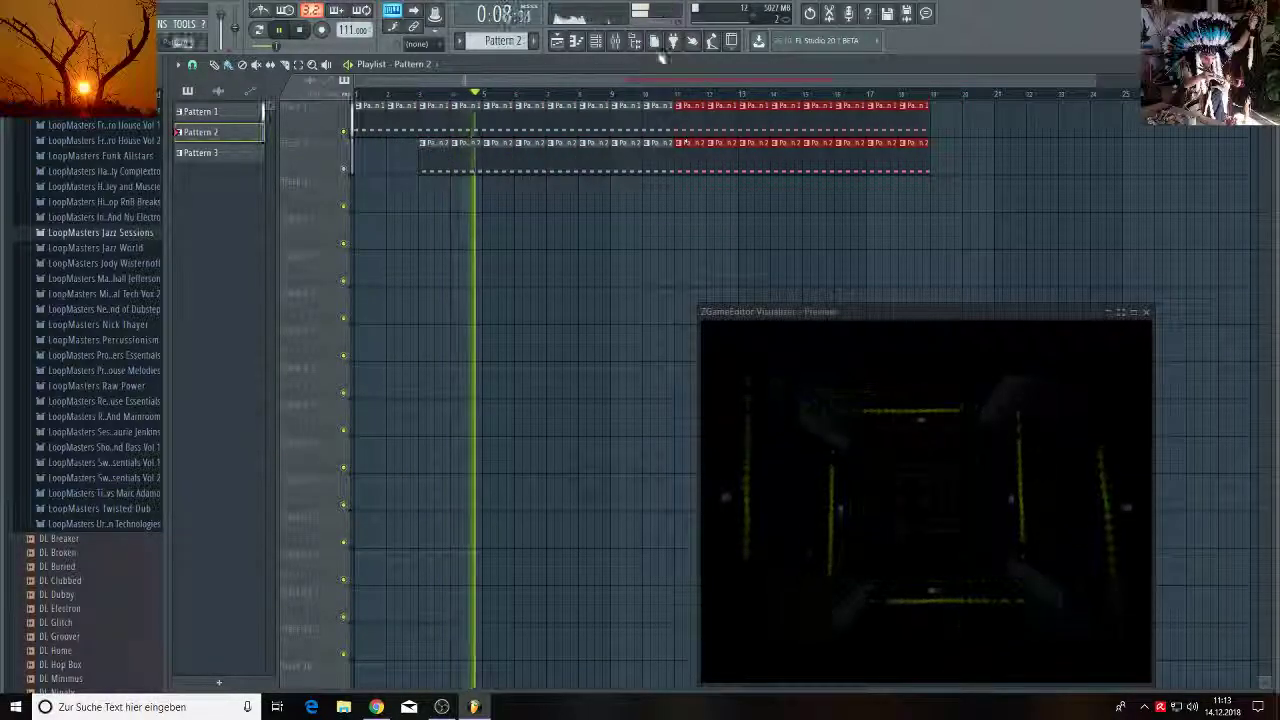
Load Fruity Peak Controller into the third effect slot of mixer Insert 1.
click(615, 41)
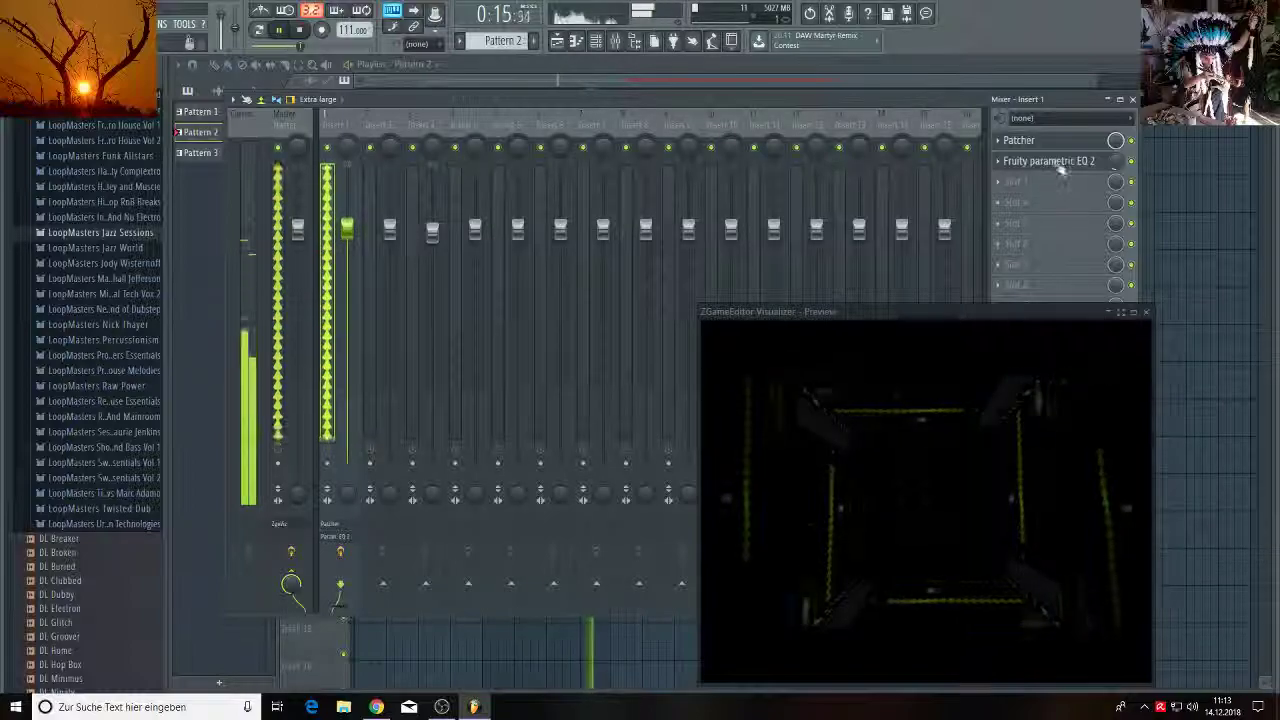
click(1015, 181)
mouse_move(1016, 199)
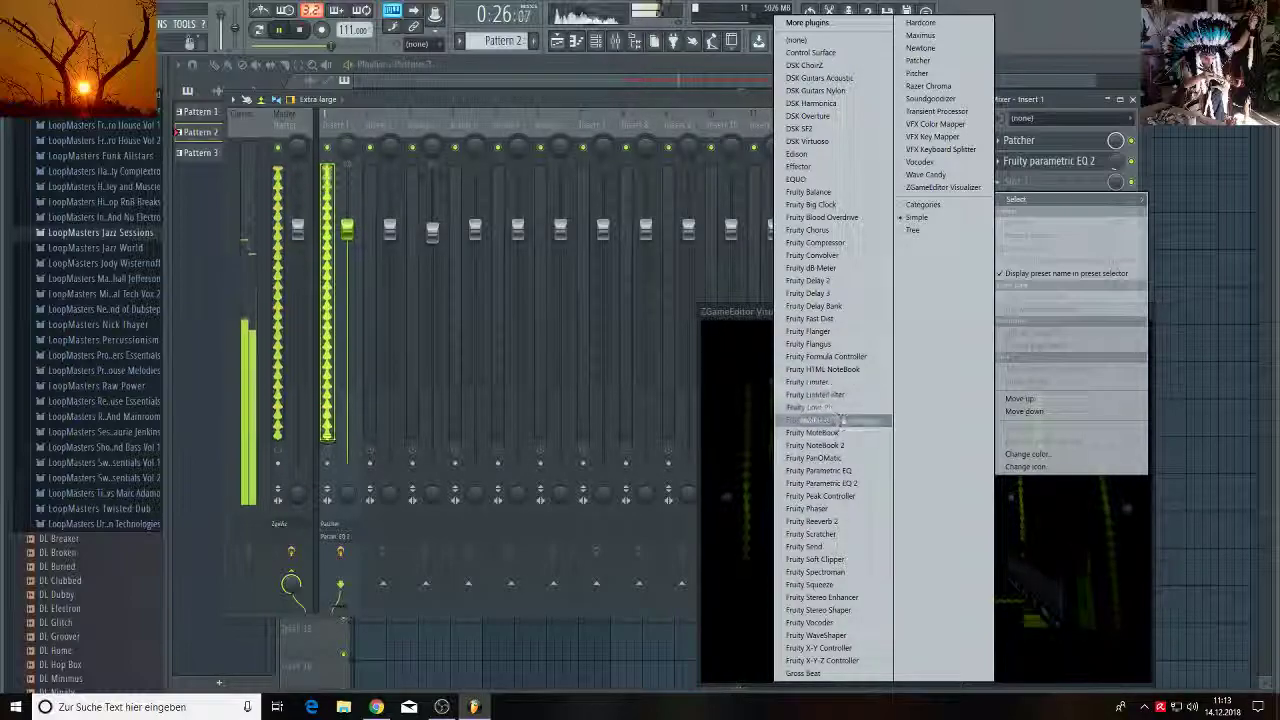
click(828, 496)
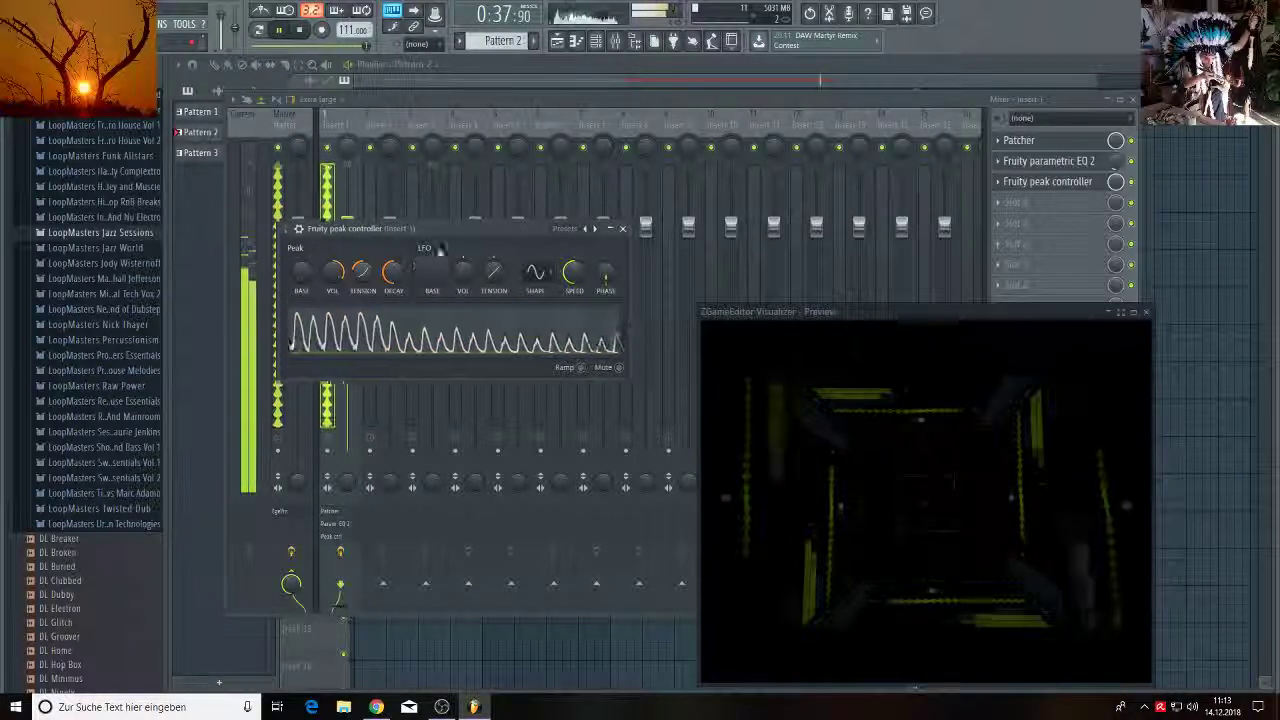
Raise the peak controller's peak Base and lower its peak Vol, keeping its window clear of the preview.
drag(454, 227, 584, 202)
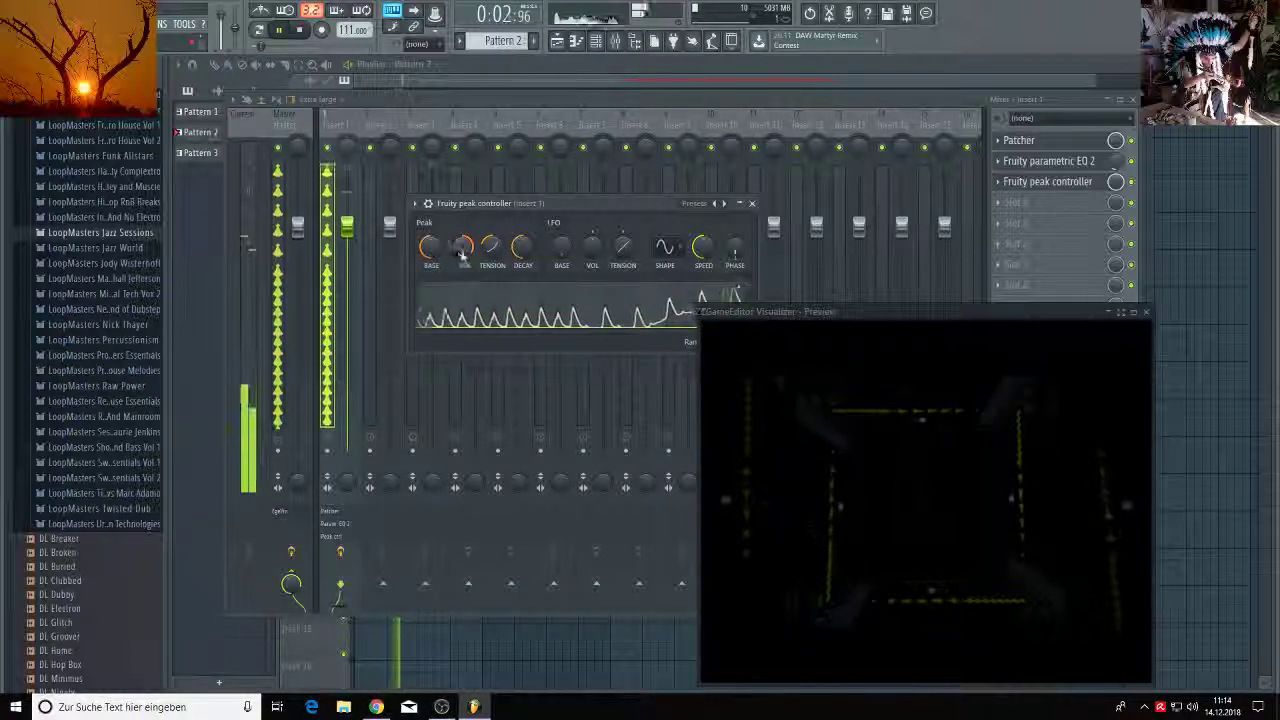
drag(580, 205, 511, 168)
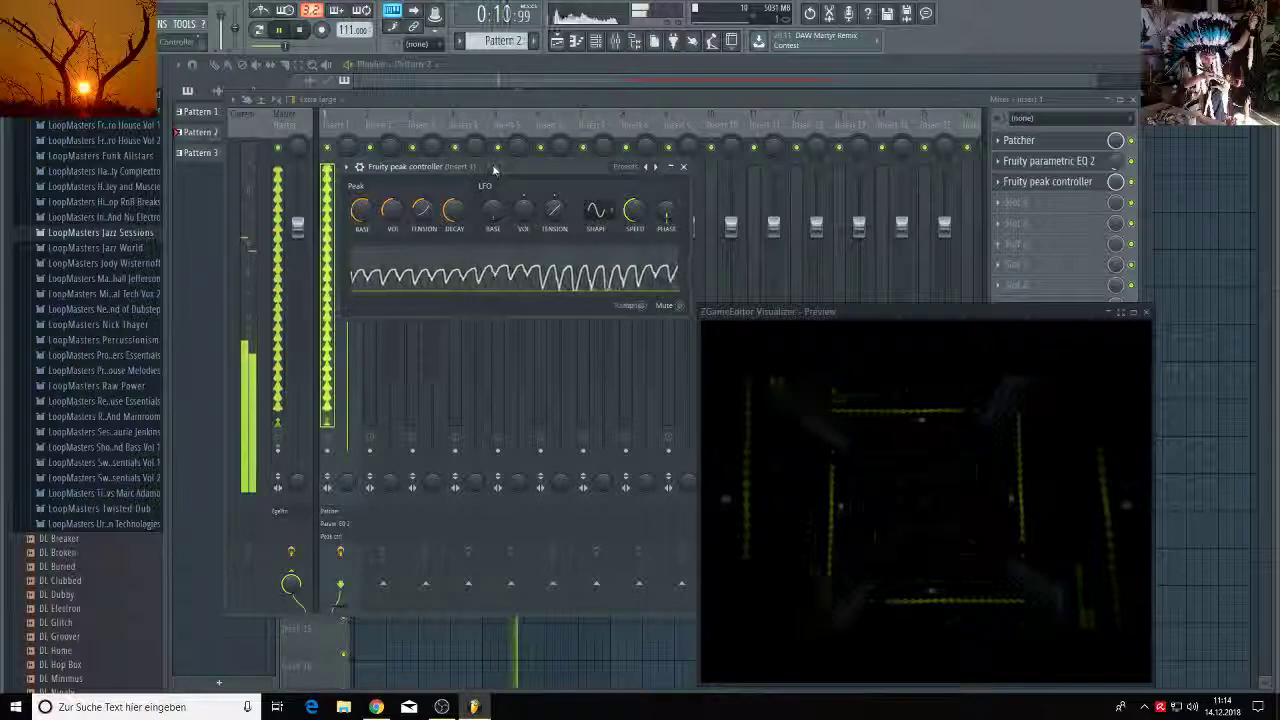
Close the peak controller window and link the Insert 1 volume fader to the internal controller Peak ctrl - Peak.
drag(493, 170, 726, 144)
click(916, 142)
right_click(347, 224)
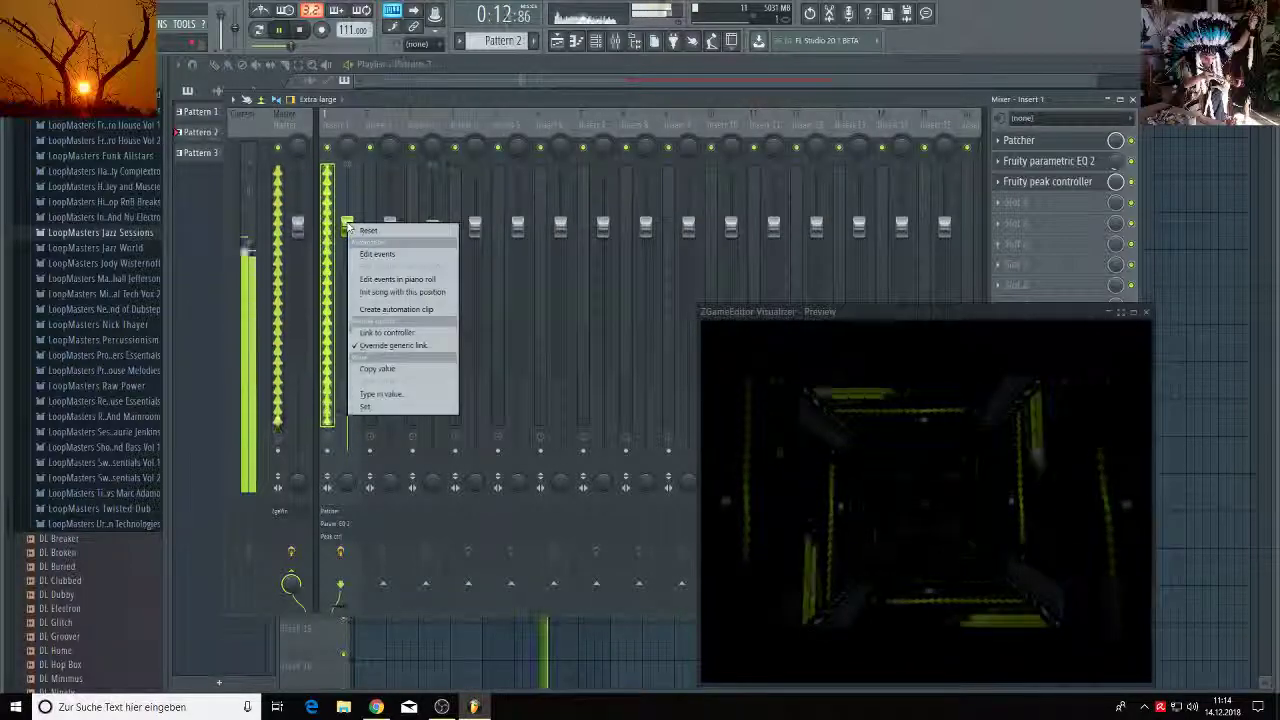
click(381, 333)
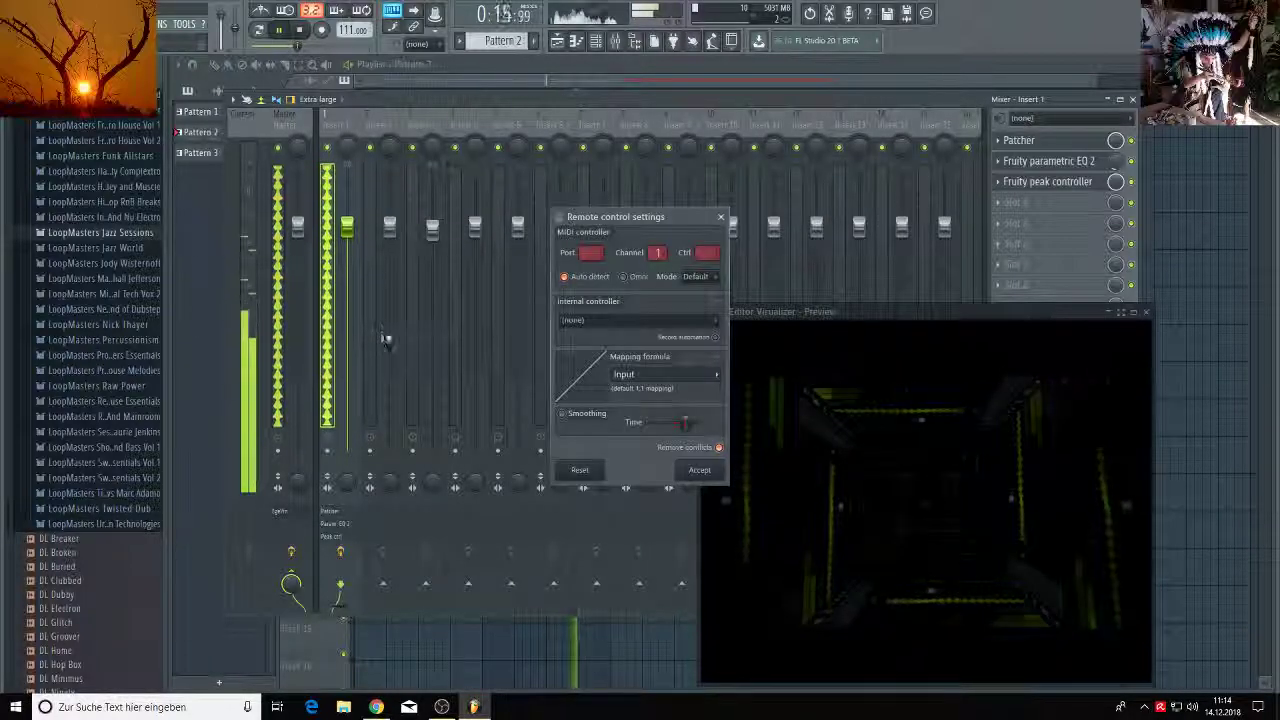
click(660, 320)
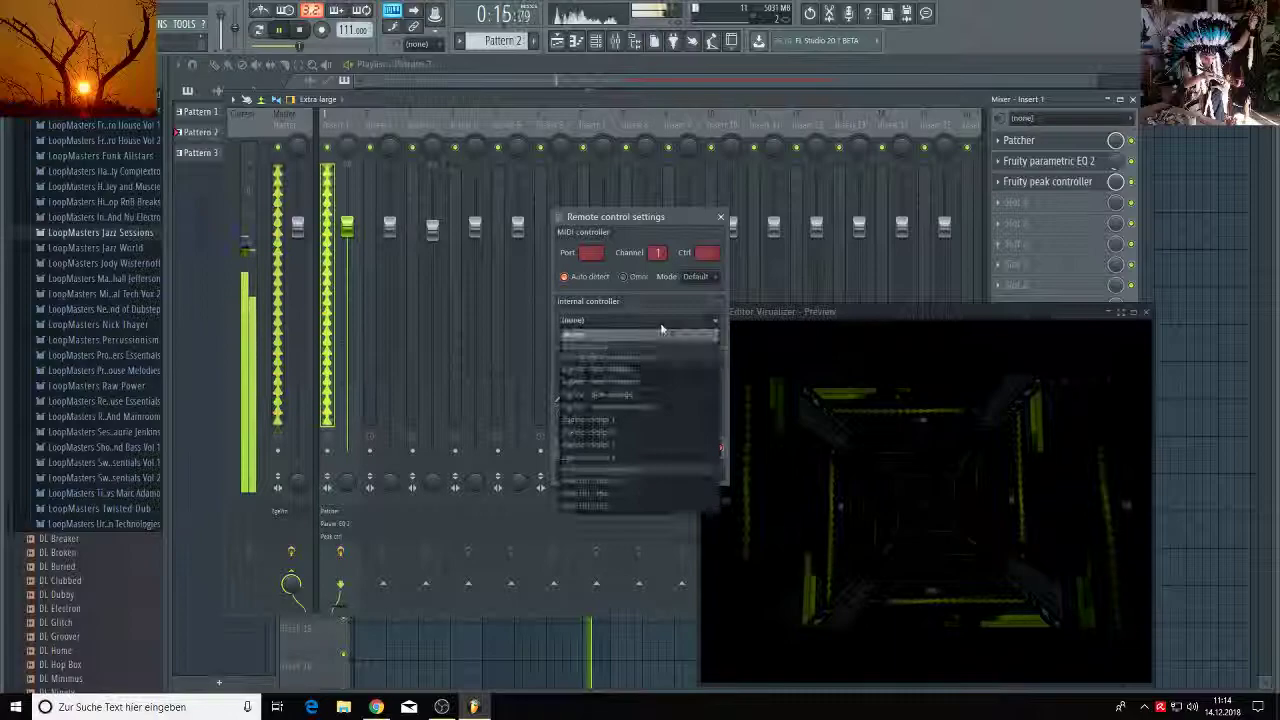
click(621, 494)
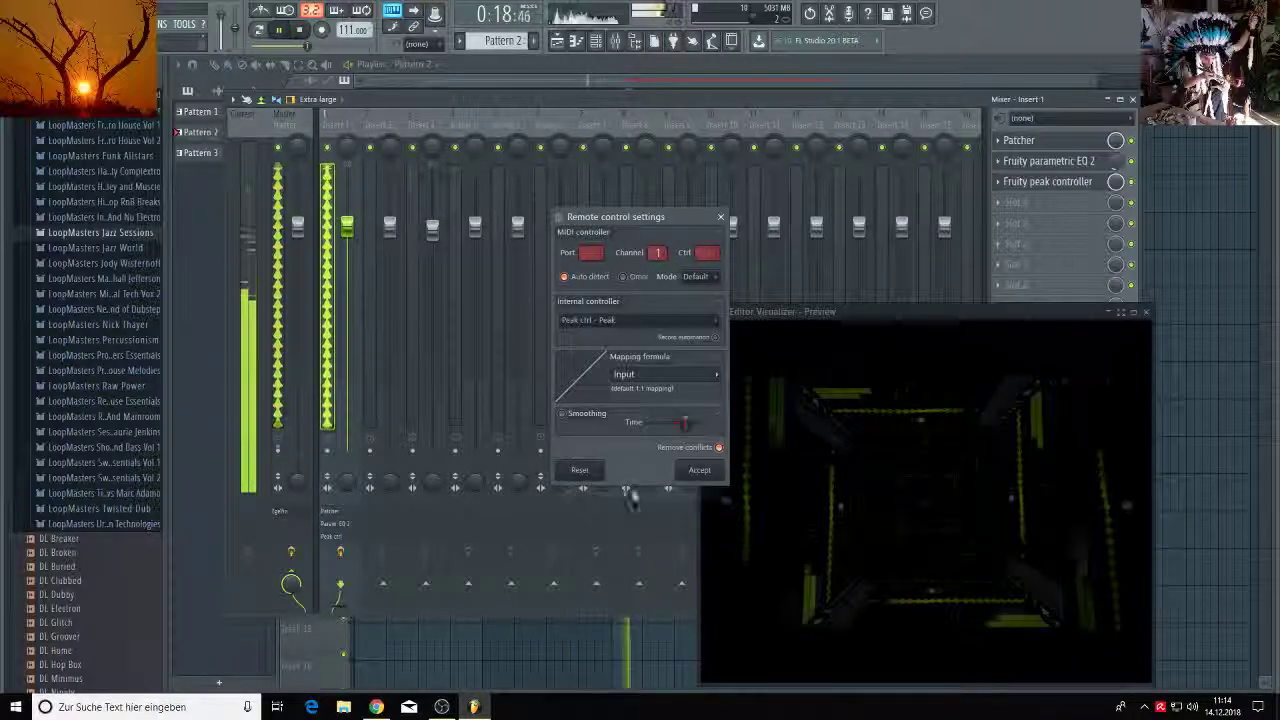
click(699, 469)
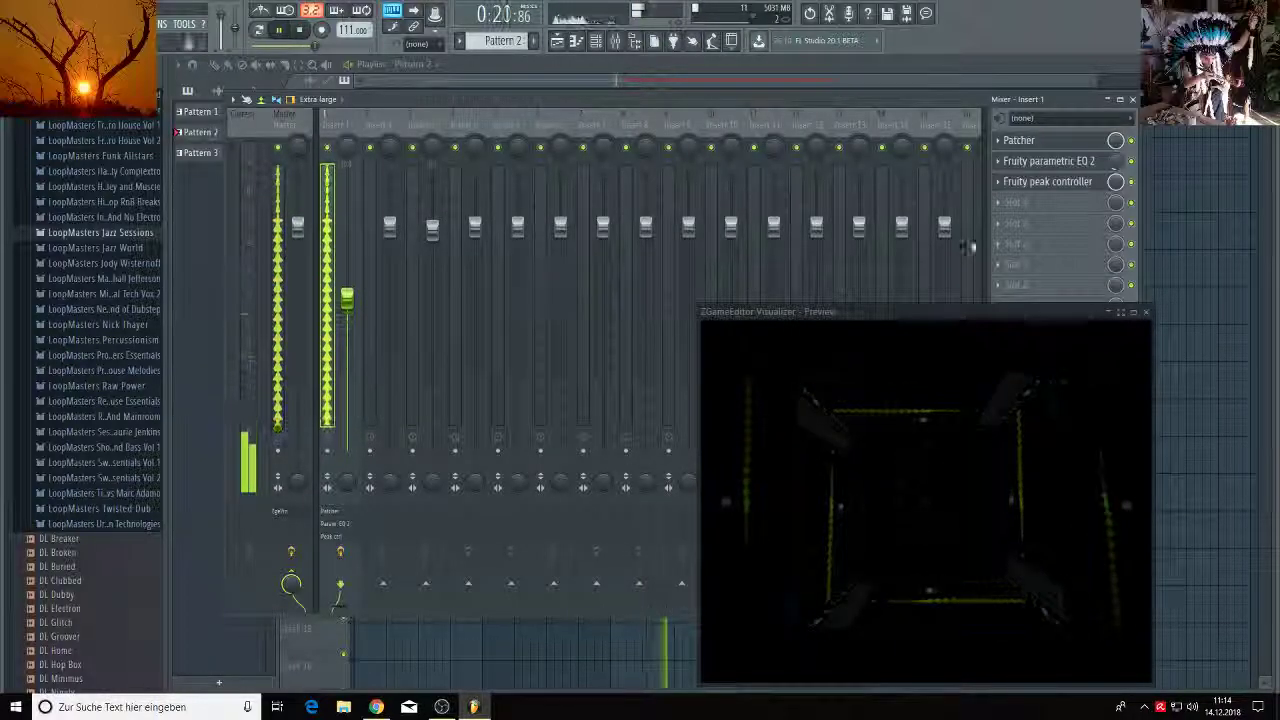
Reopen the Fruity Peak Controller on Insert 1 and adjust its peak Tension while the song plays.
click(1041, 183)
click(1042, 184)
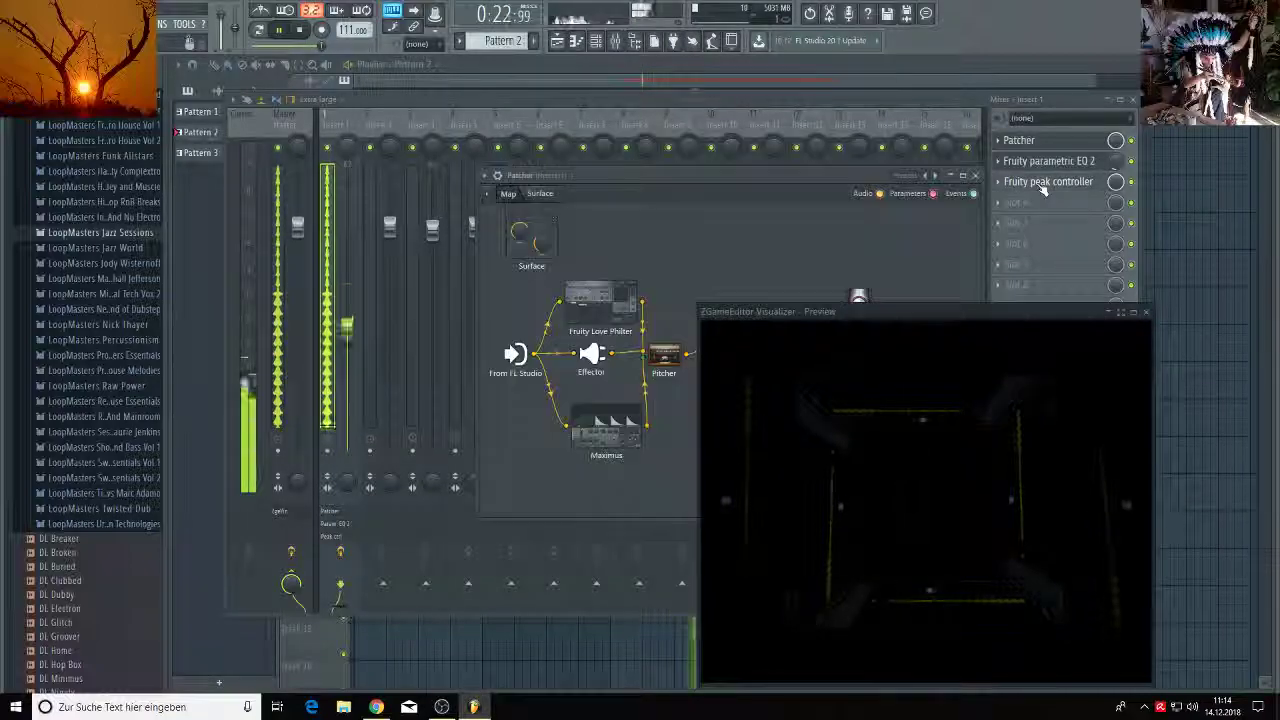
click(1050, 181)
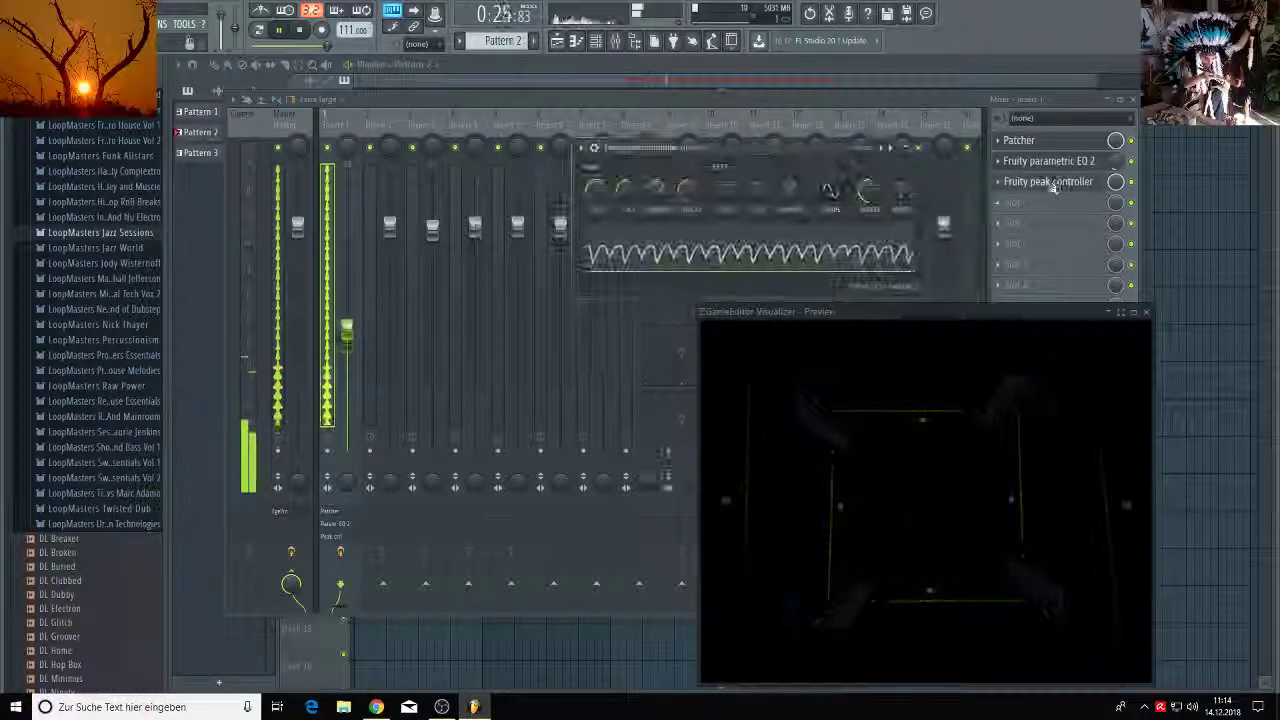
drag(554, 183, 554, 176)
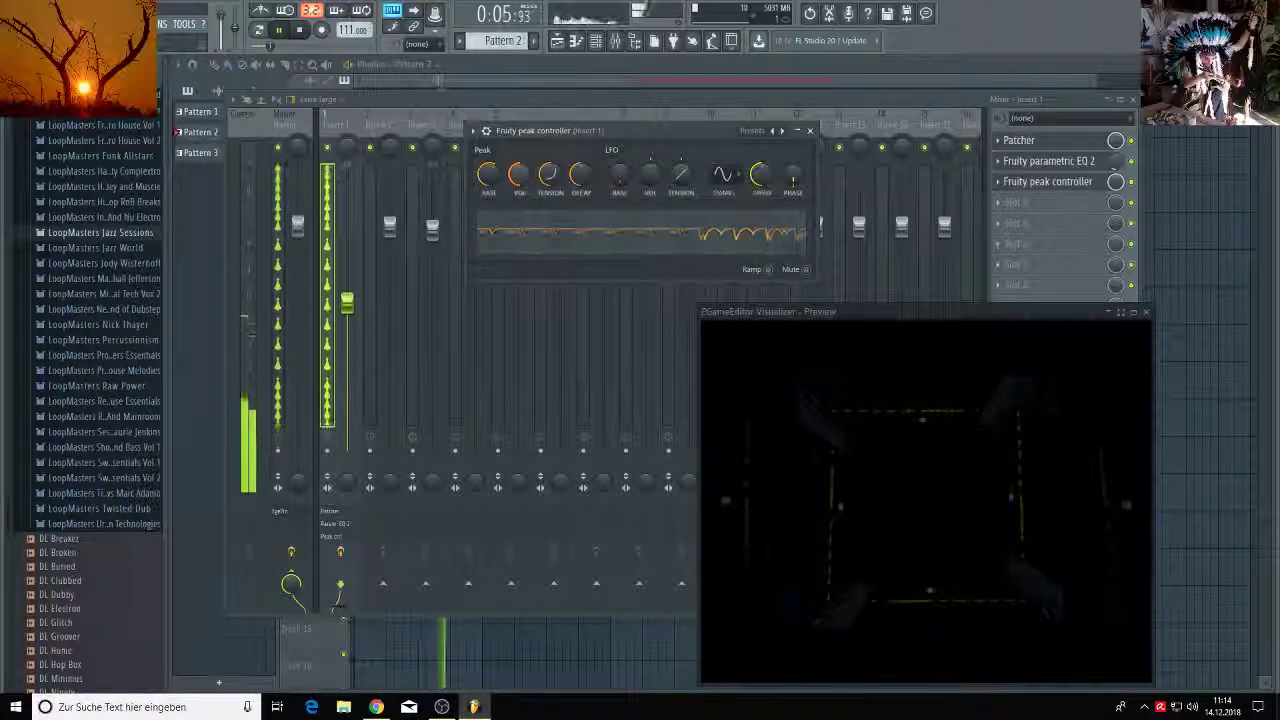
click(594, 44)
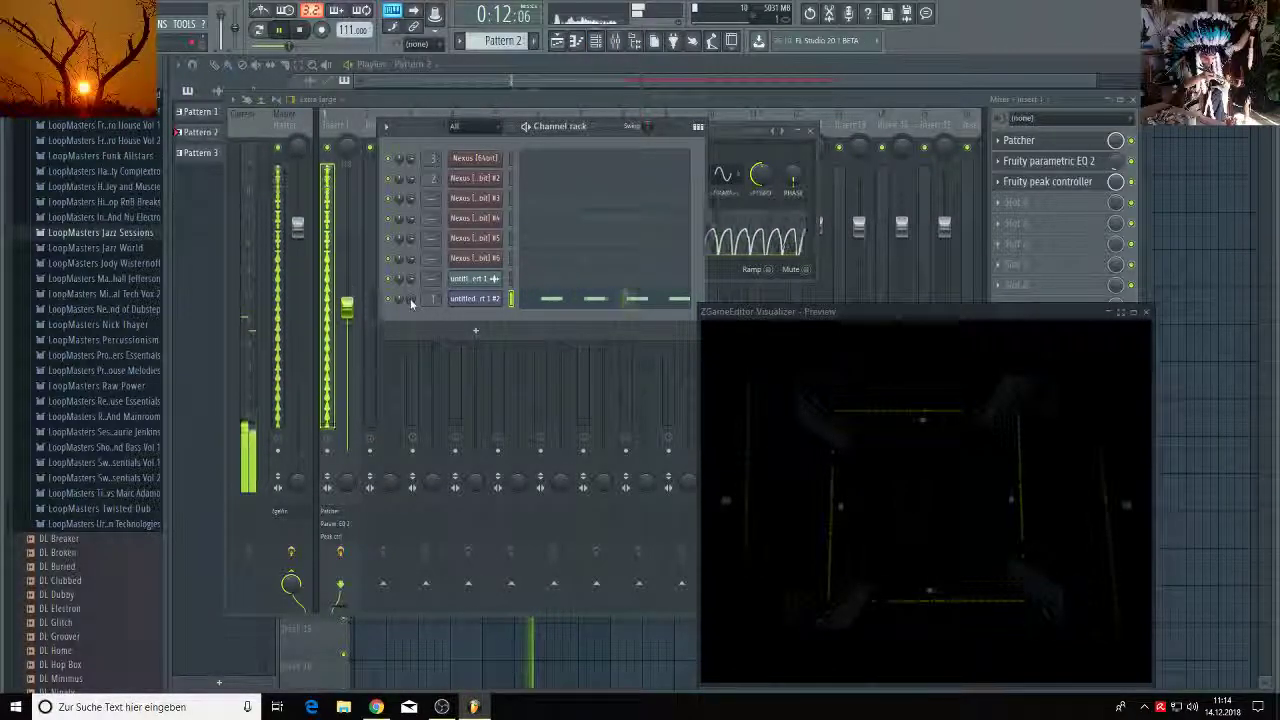
click(719, 137)
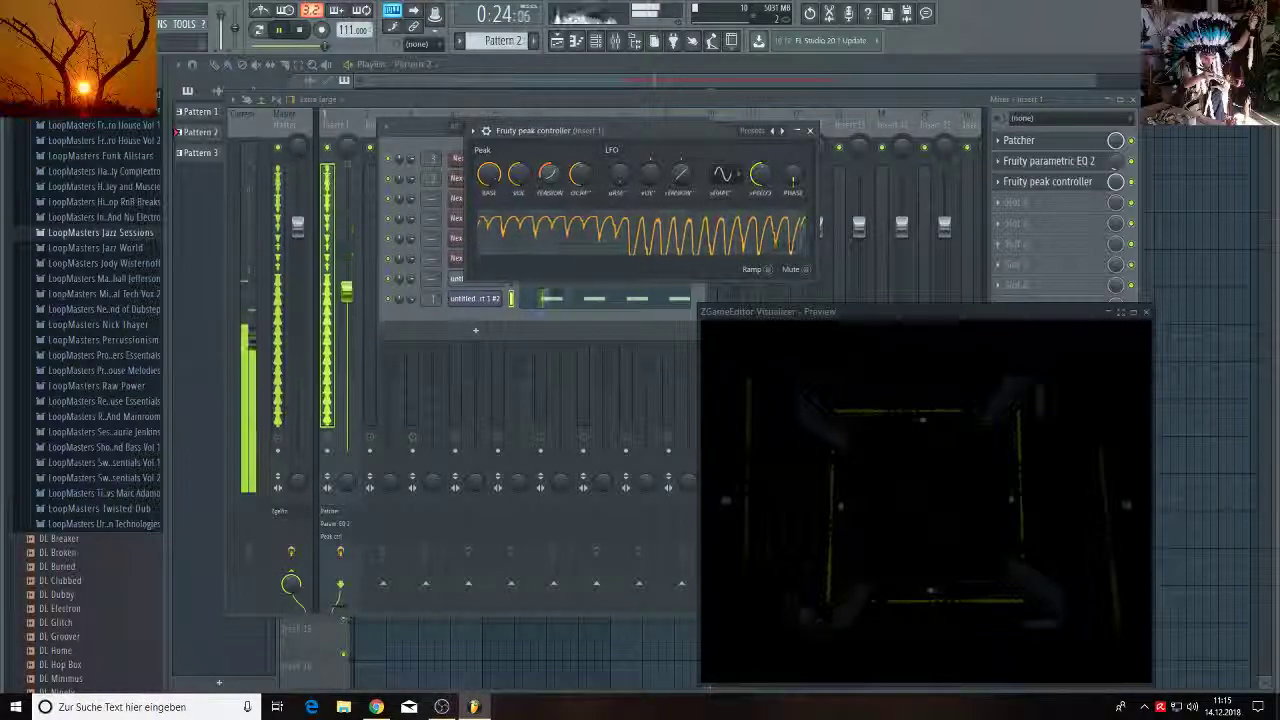
drag(551, 179, 551, 160)
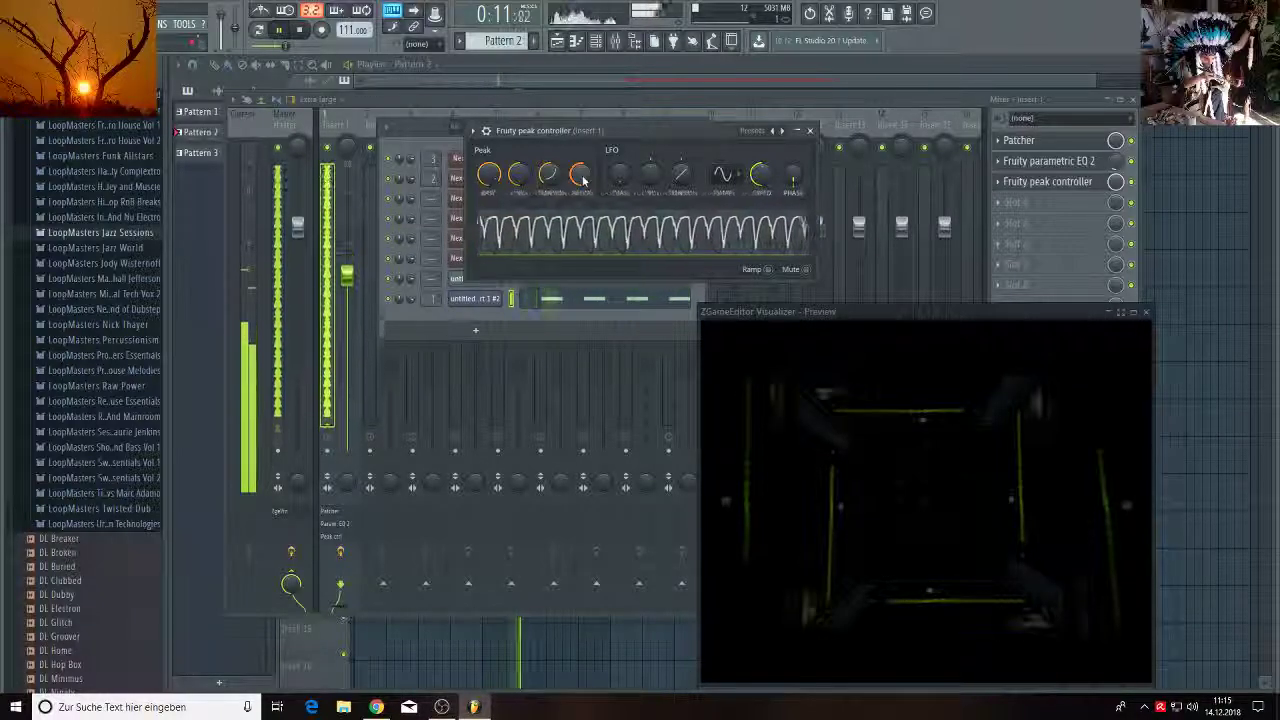
Open the ZGameEditor Visualizer from the Master track's effect slots and place its window beside the preview.
click(839, 100)
click(295, 147)
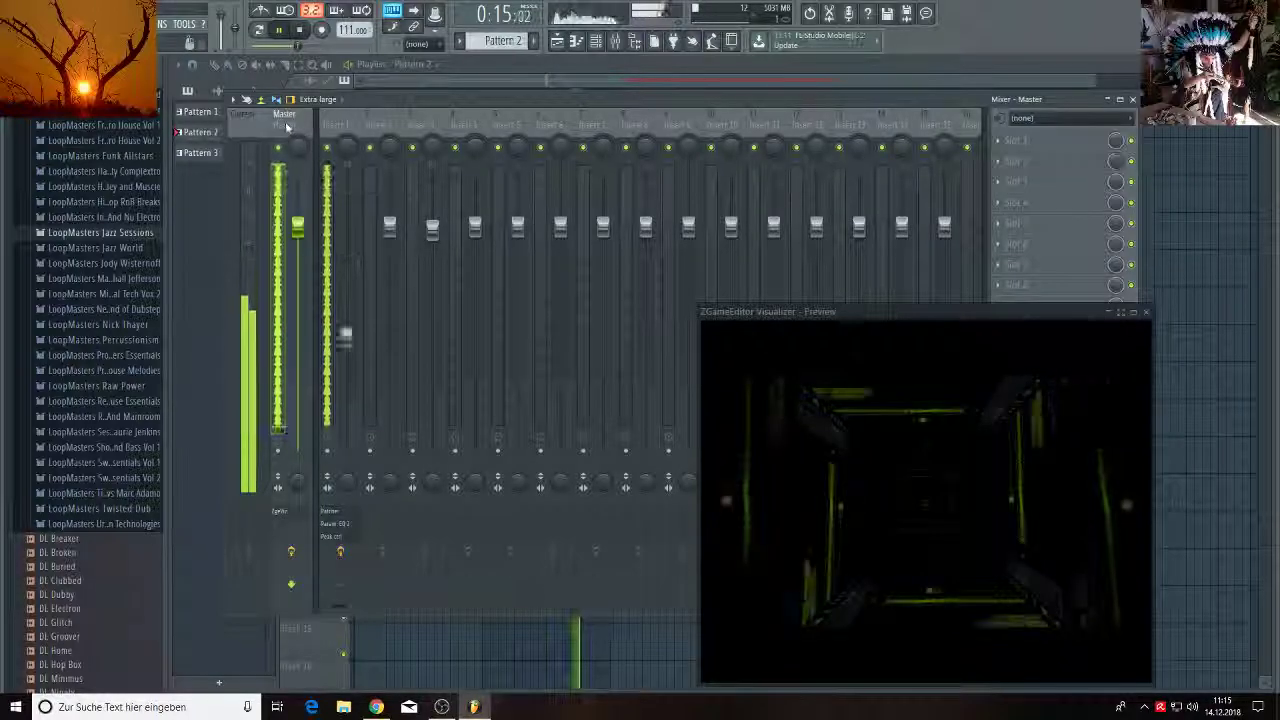
click(1035, 322)
click(1042, 330)
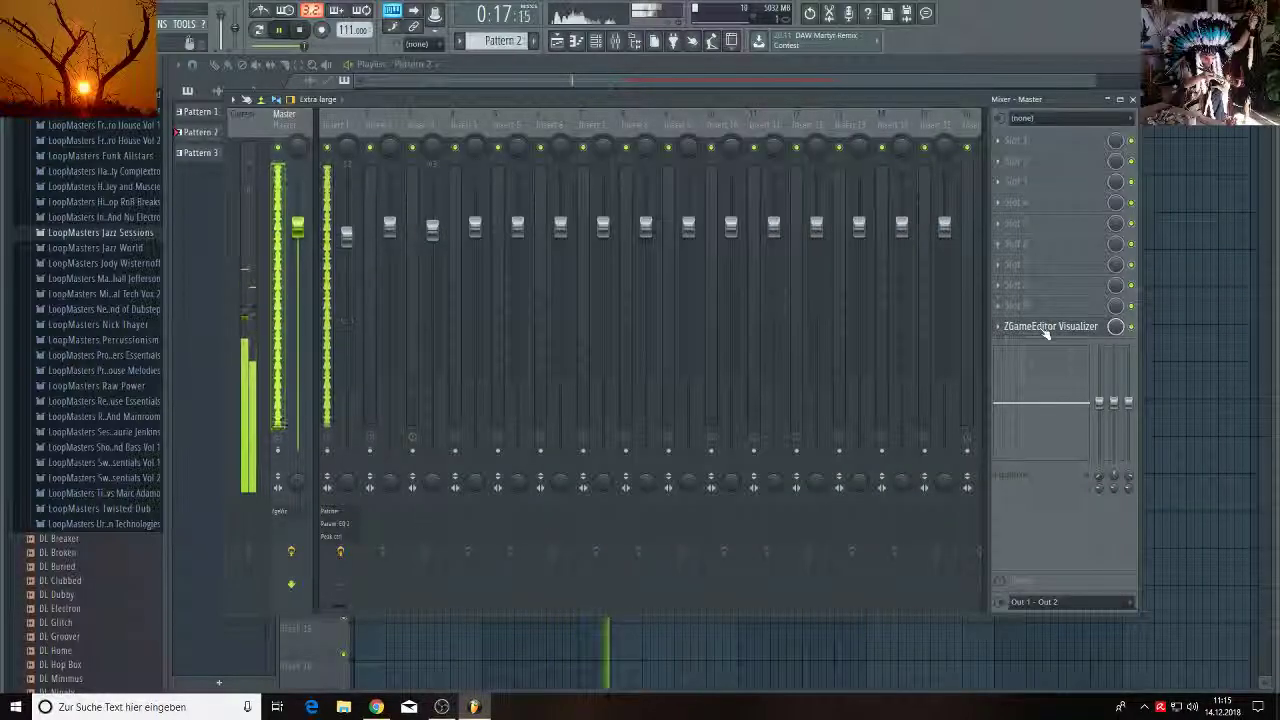
drag(917, 199, 962, 203)
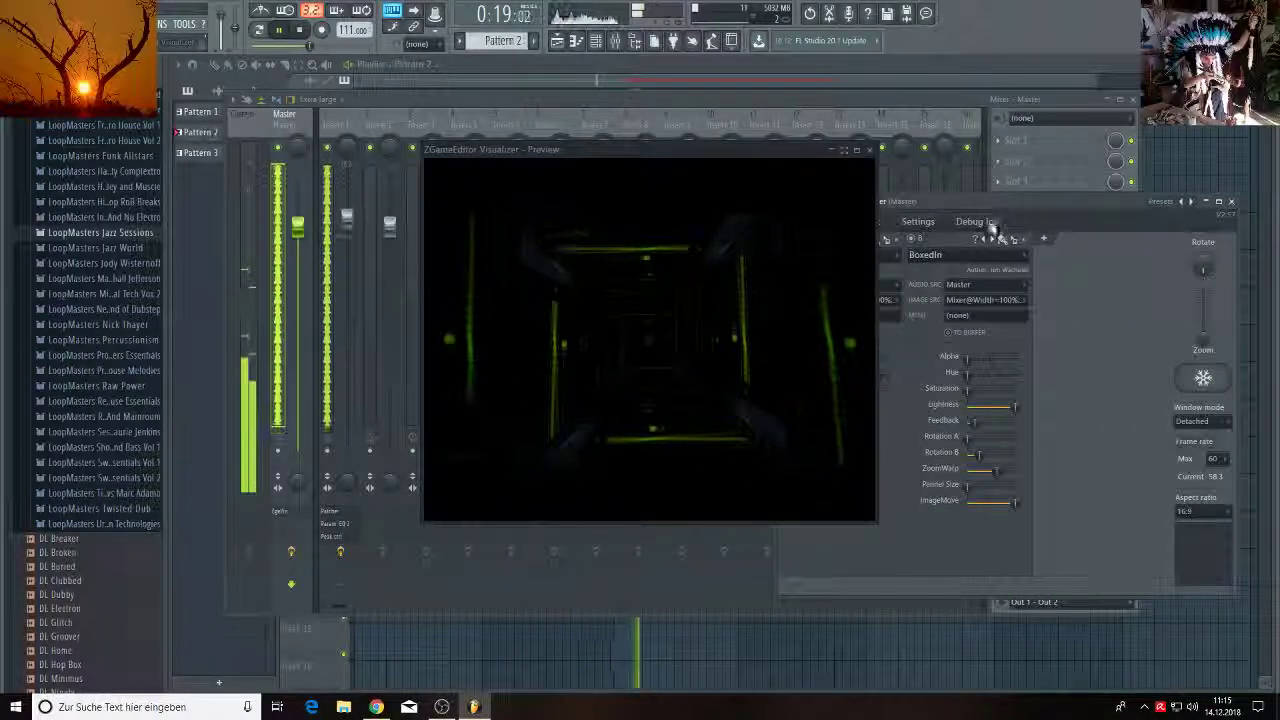
Link the BoxedIn effect's ZoomWarp parameter to the internal controller Peak ctrl - Peak+LFO.
right_click(1000, 472)
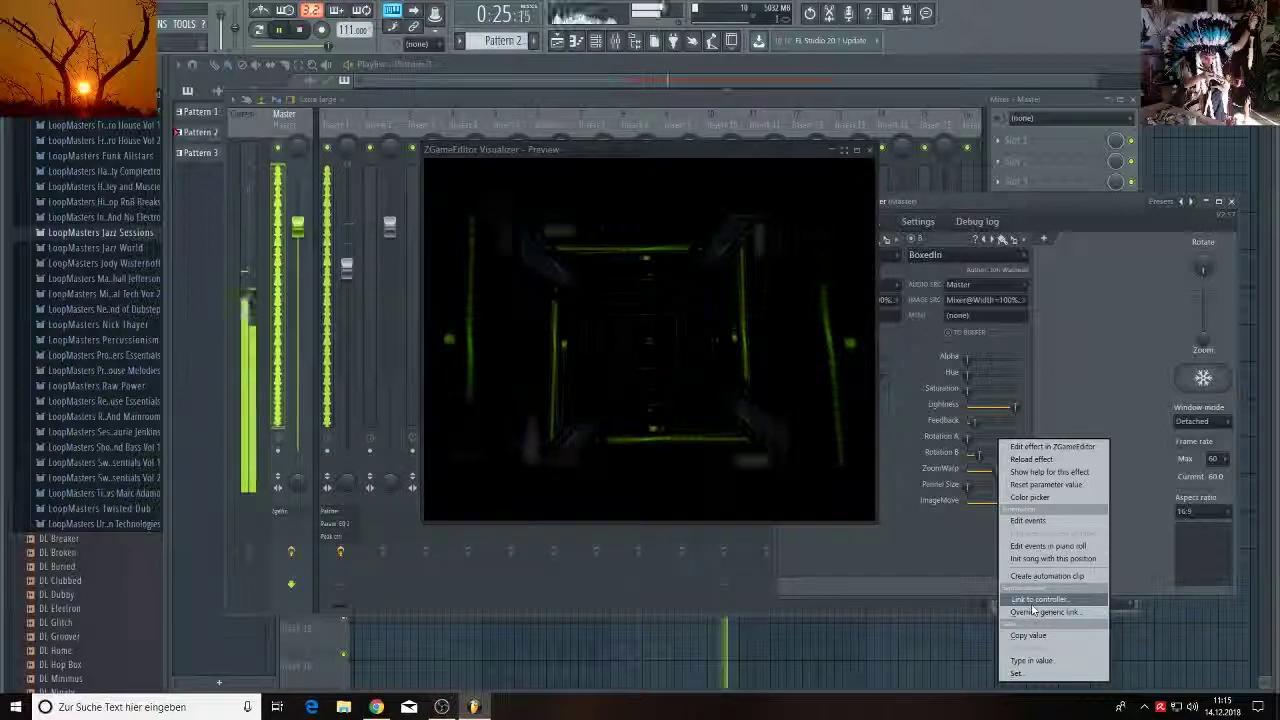
click(1036, 599)
drag(678, 414, 675, 407)
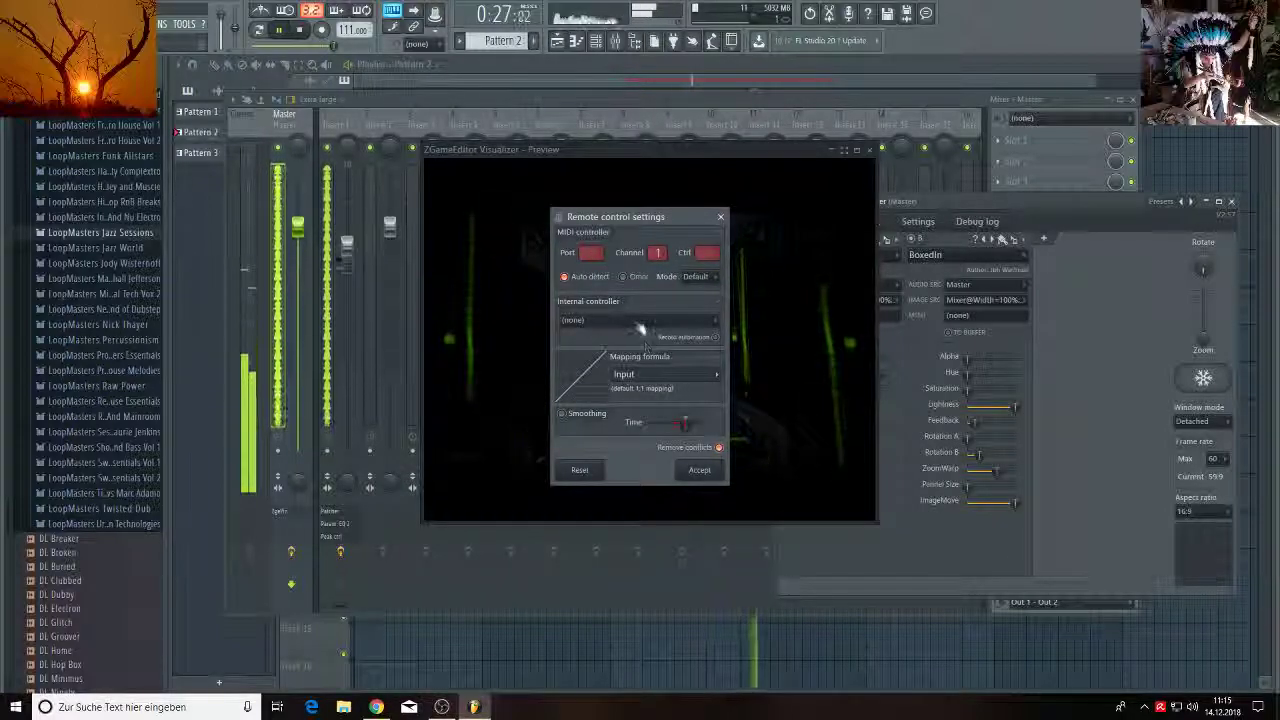
click(633, 319)
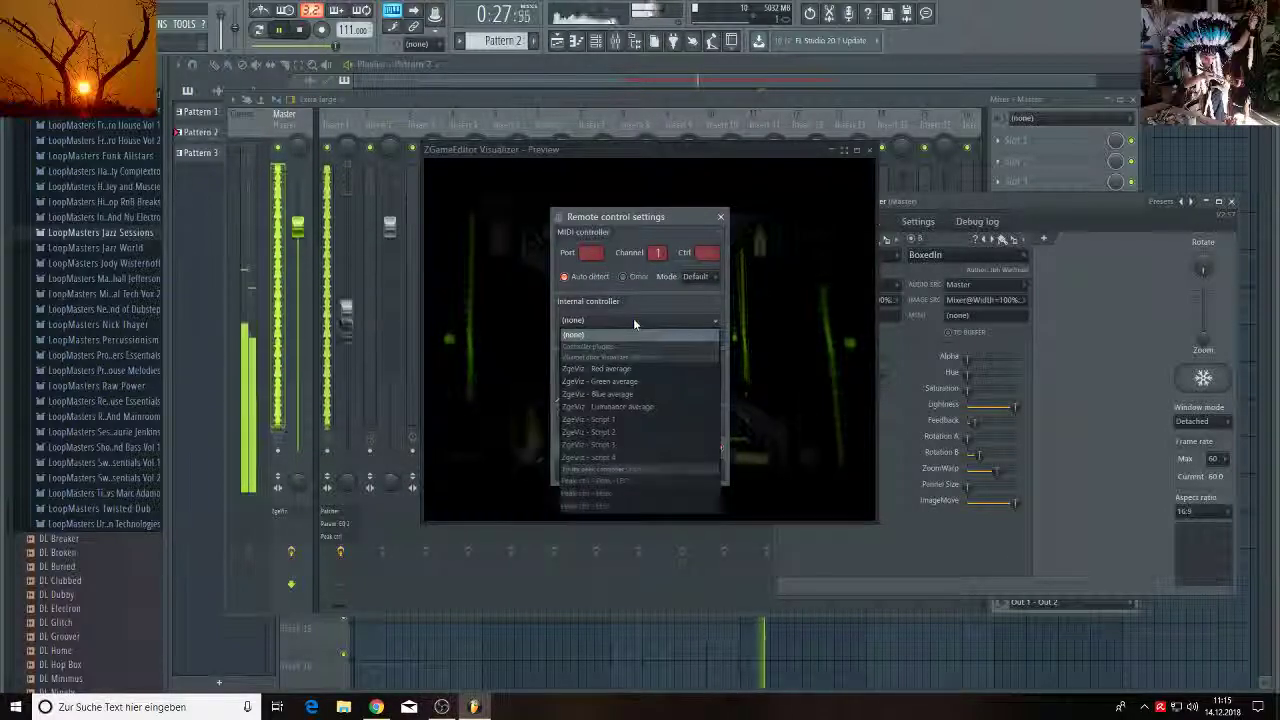
click(605, 481)
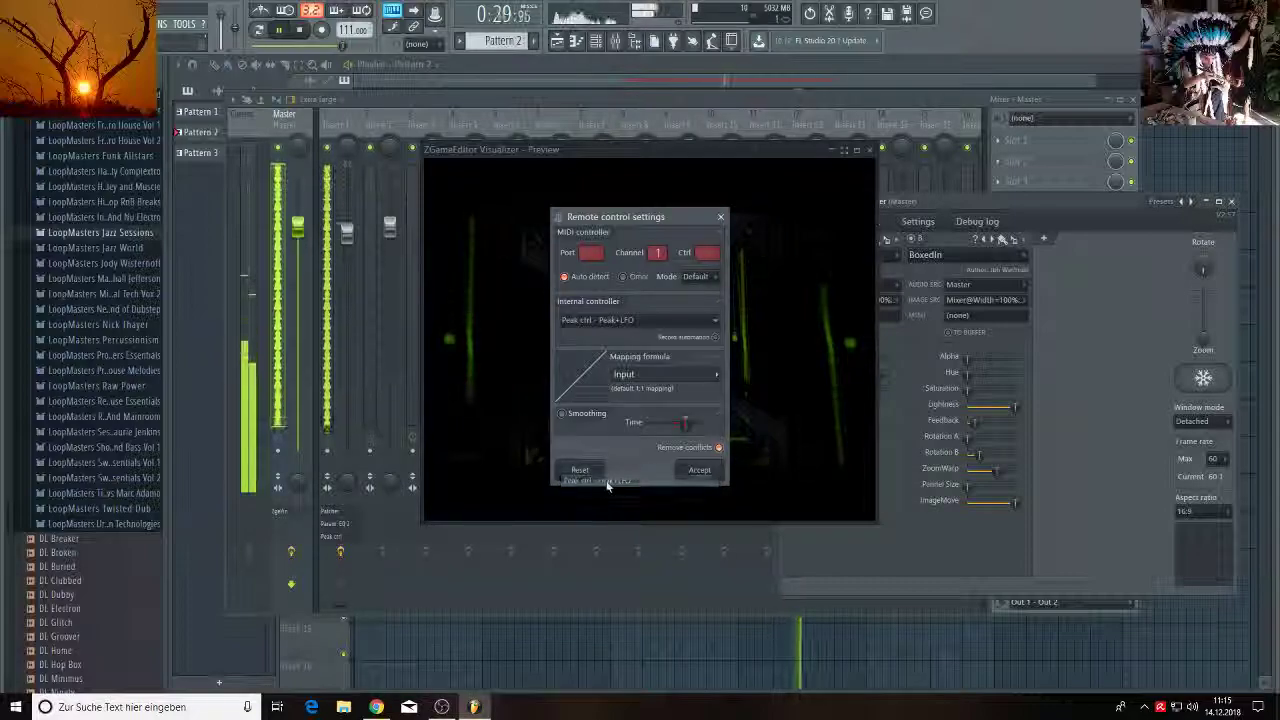
click(700, 472)
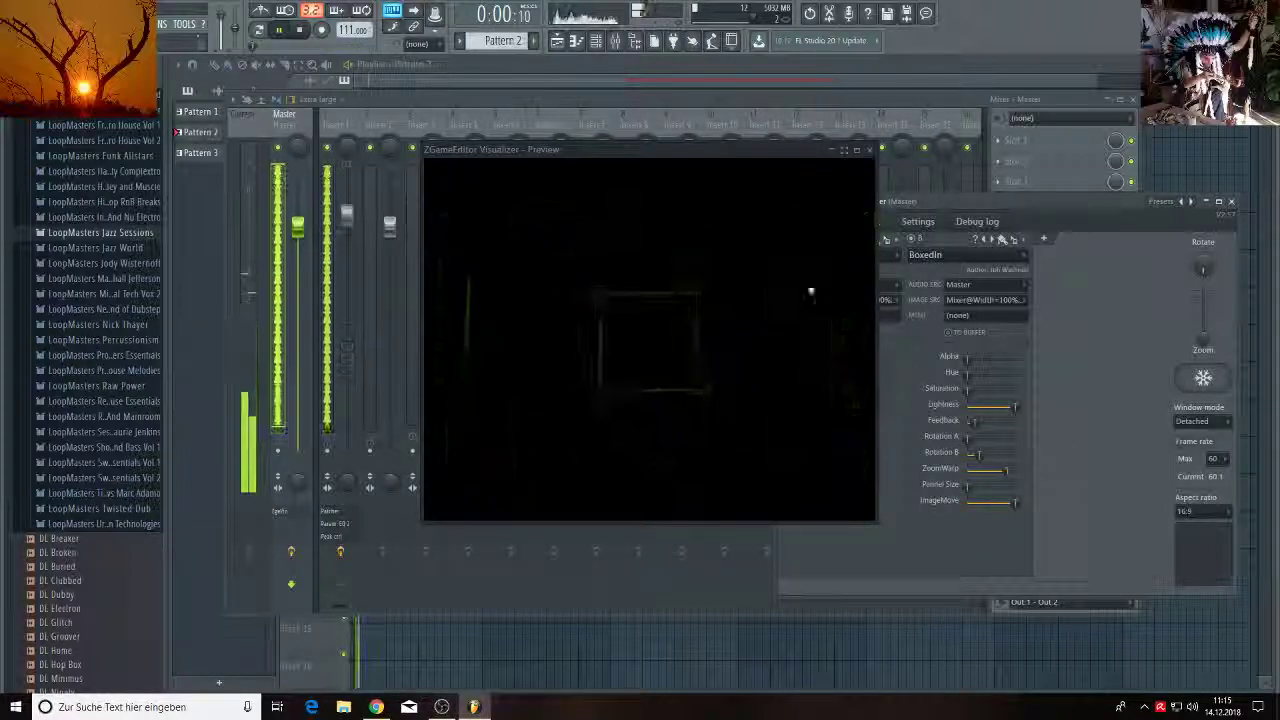
Check the peak-driven visualization in full screen and return to the windowed preview.
double_click(851, 157)
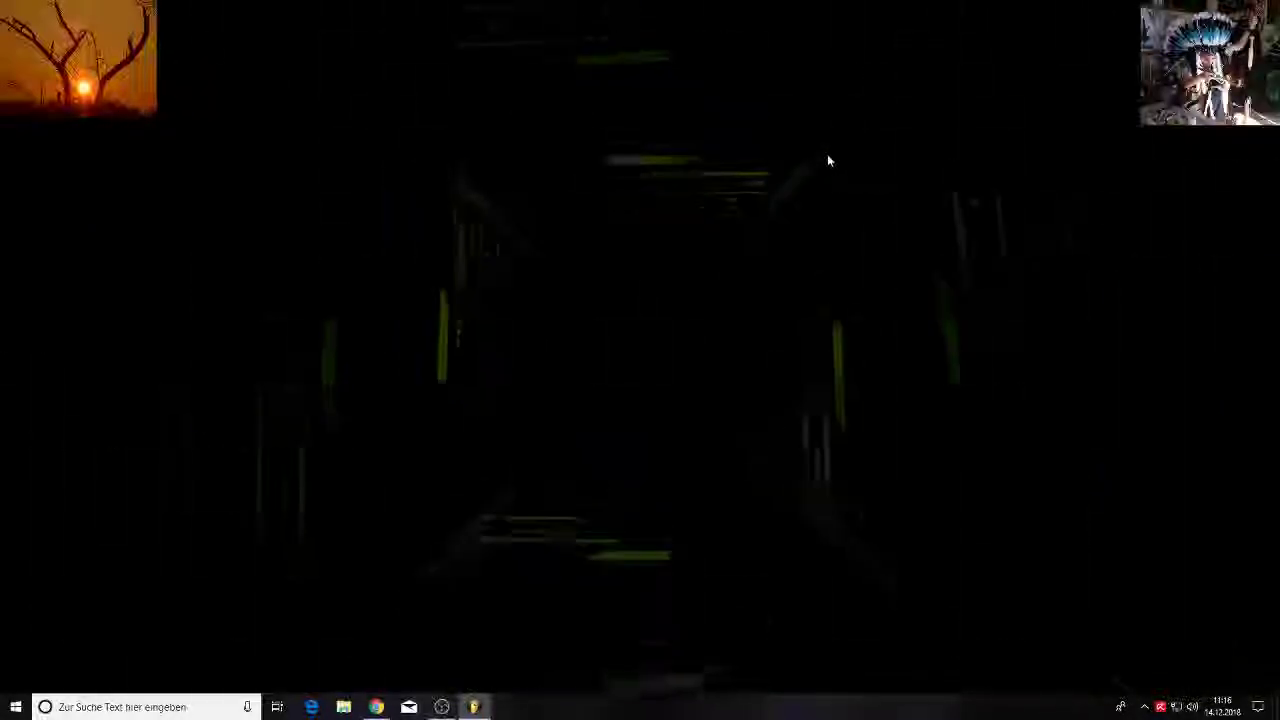
key(Escape)
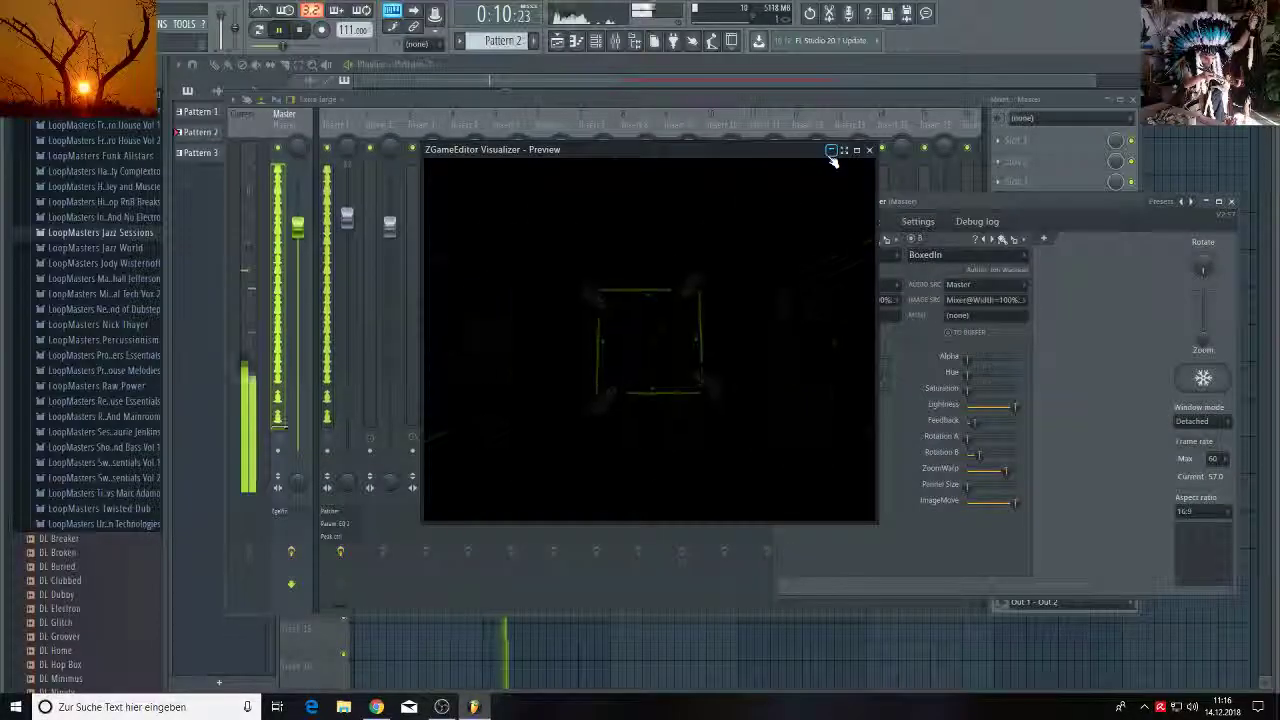
Stop the song playback and switch to OBS Studio.
click(298, 29)
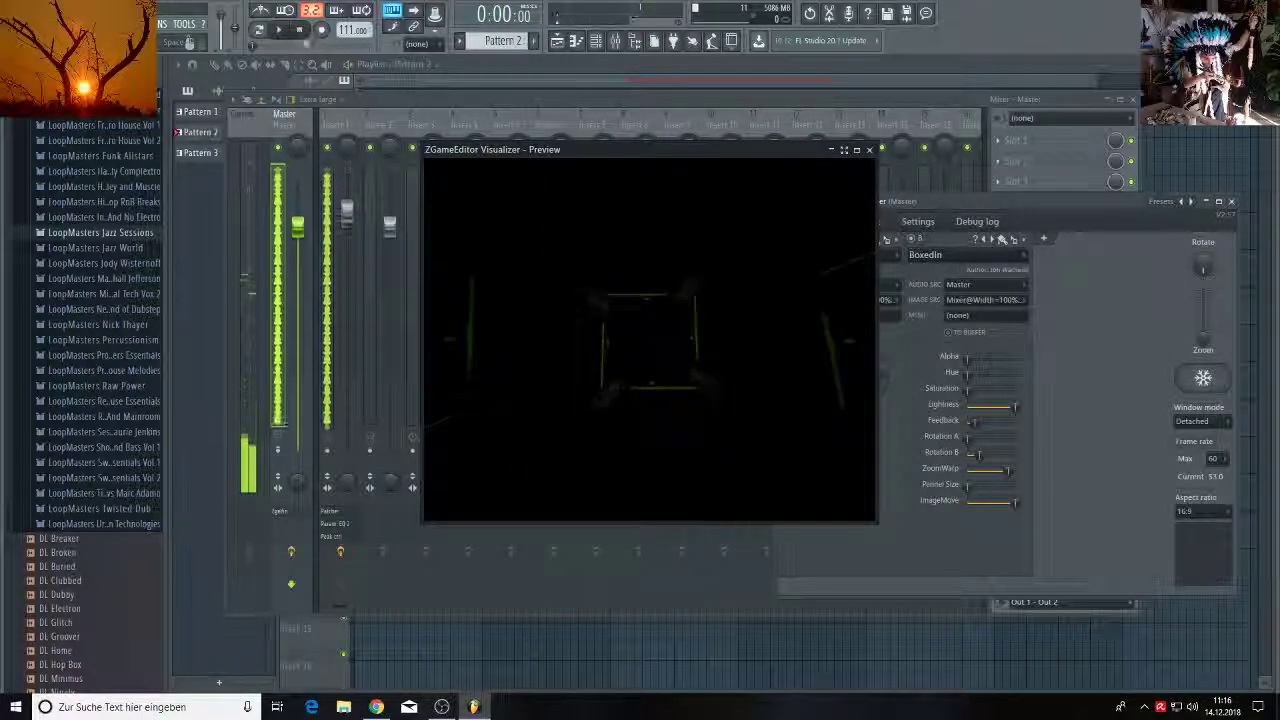
click(440, 707)
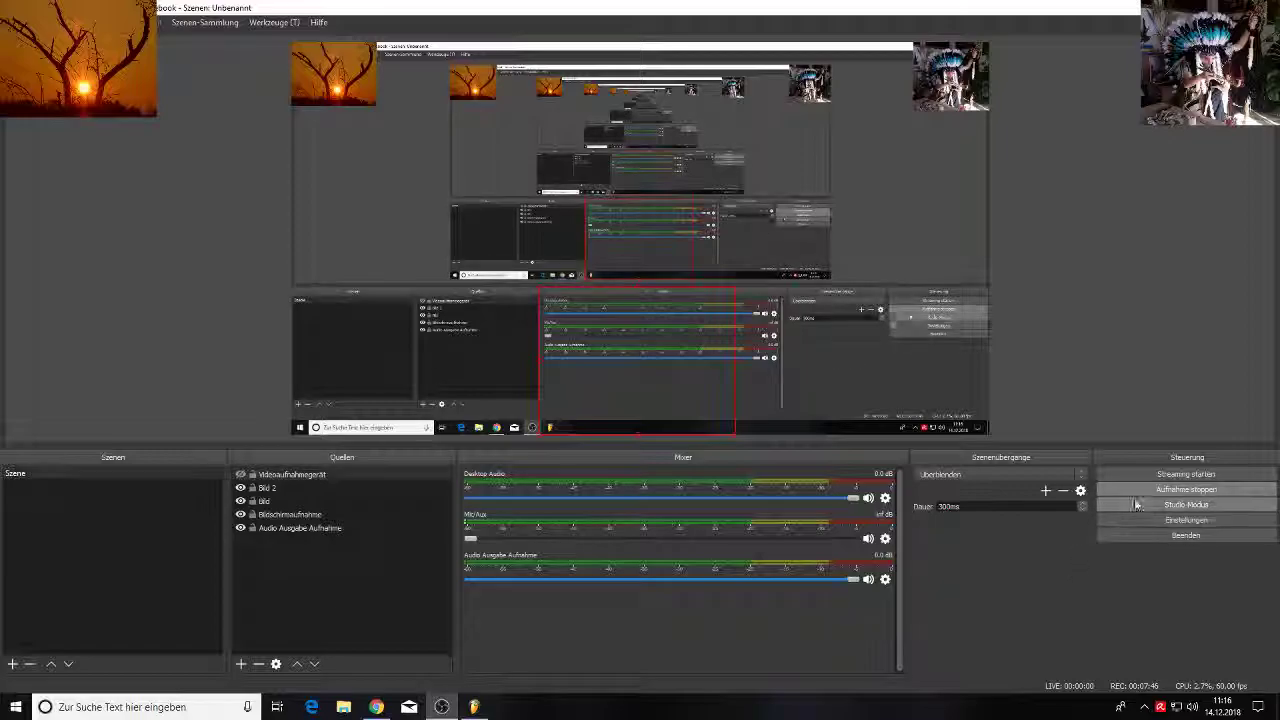